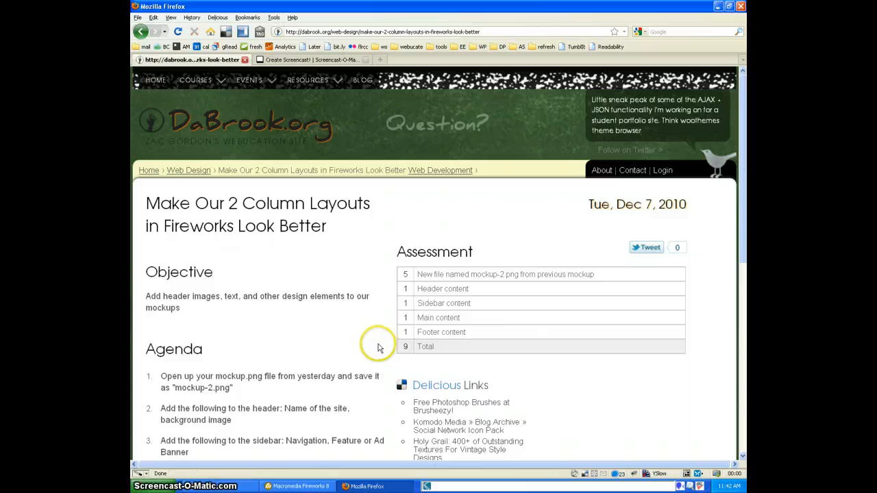
Examine the lesson page's objective, agenda and assessment for improving the two-column mockup, including the mockup-2.png file name.
scroll(354, 327, "down", 3)
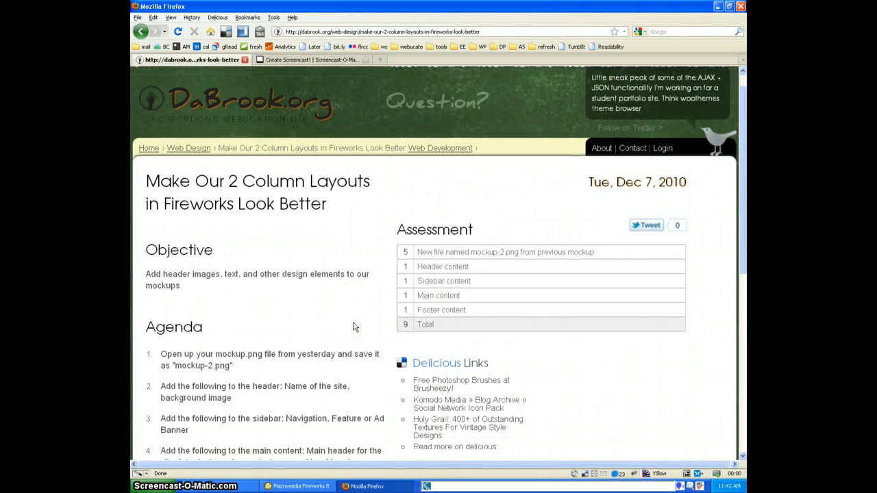
scroll(358, 302, "up", 3)
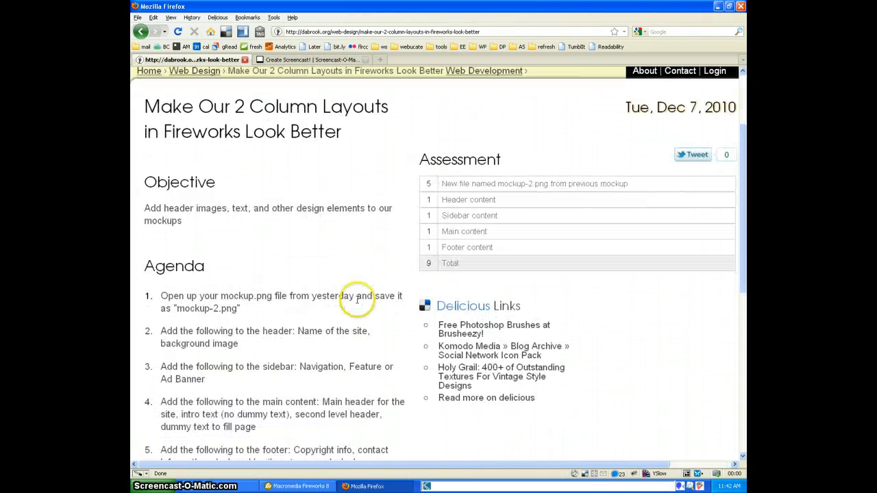
scroll(357, 303, "down", 2)
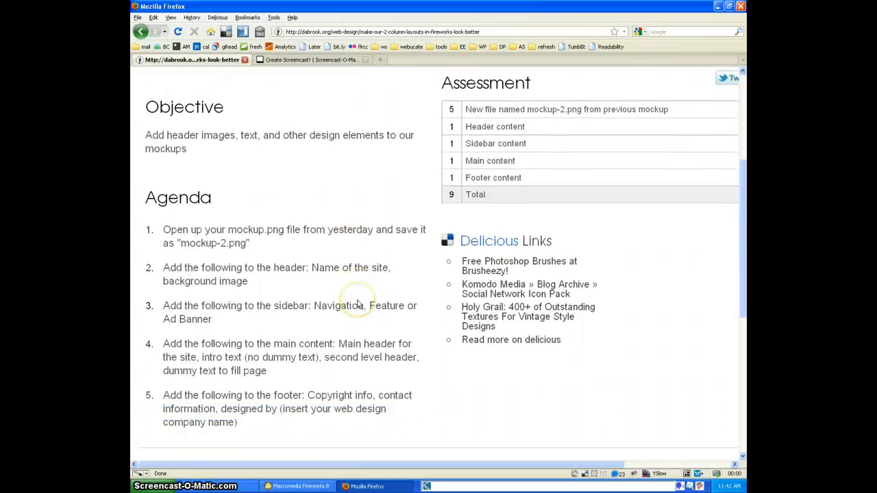
scroll(357, 304, "down", 1)
scroll(333, 291, "down", 2)
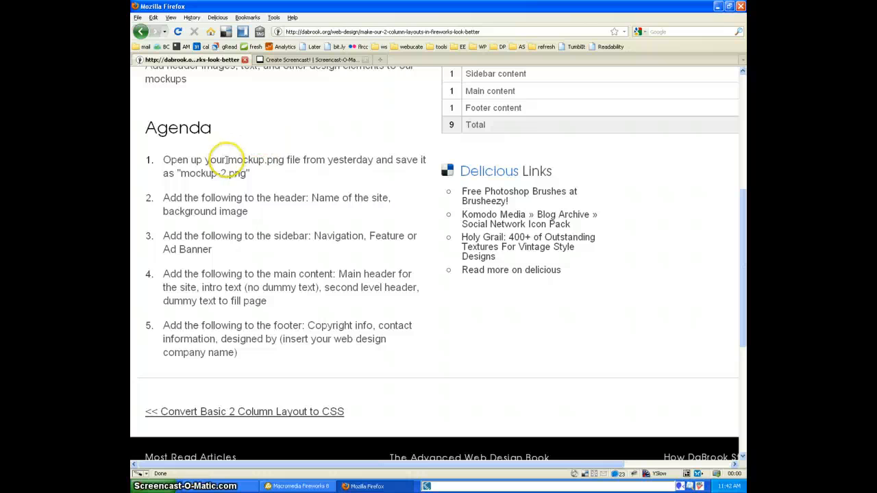
left_click_drag(228, 159, 299, 160)
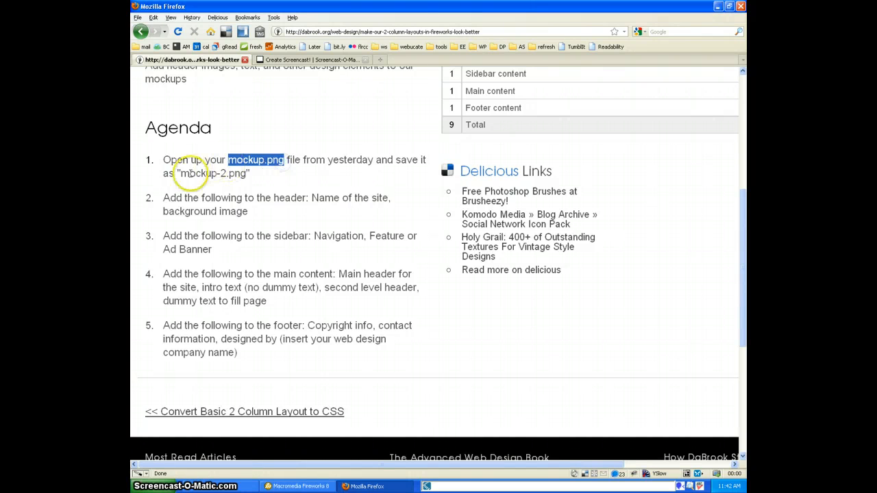
left_click_drag(181, 174, 243, 175)
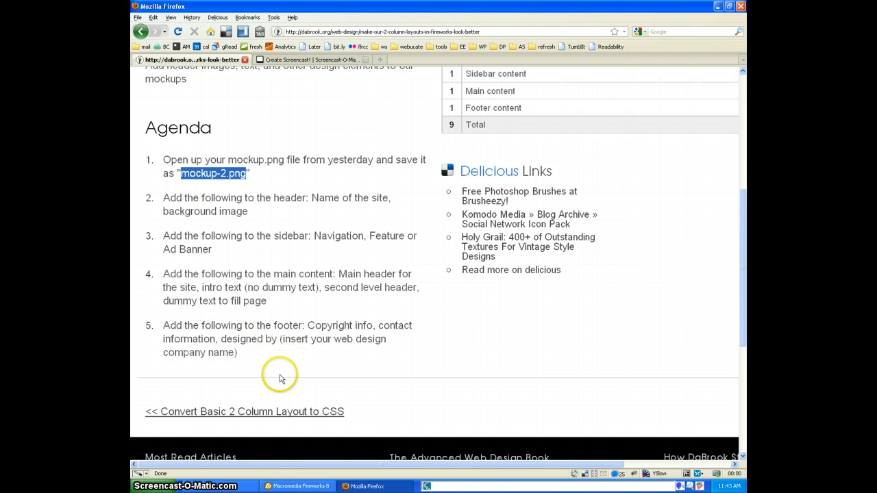
scroll(234, 356, "up", 5)
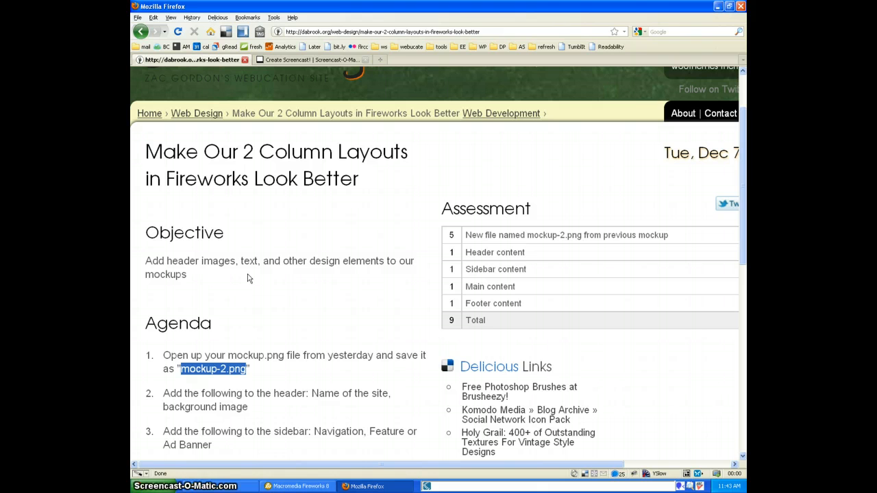
Switch to Fireworks, open mockup.png from the png-to-html project's images folder under _sites, and select the header rectangle.
left_click(305, 486)
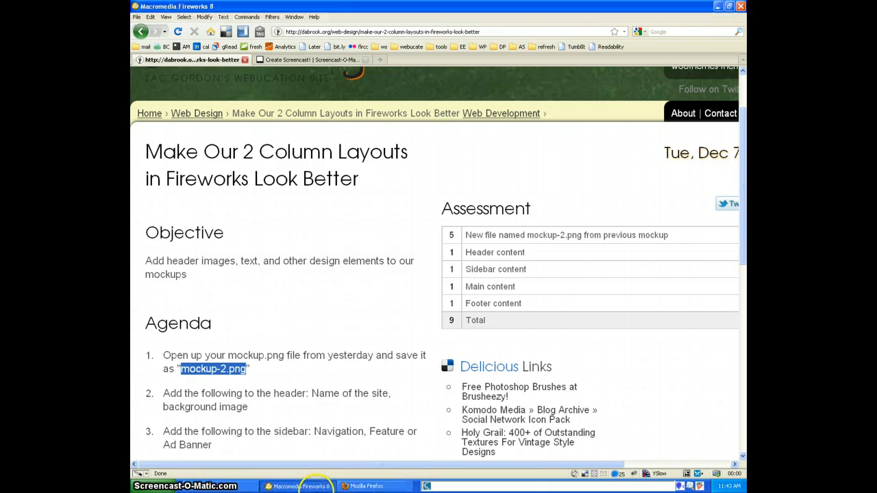
key("ctrl+o")
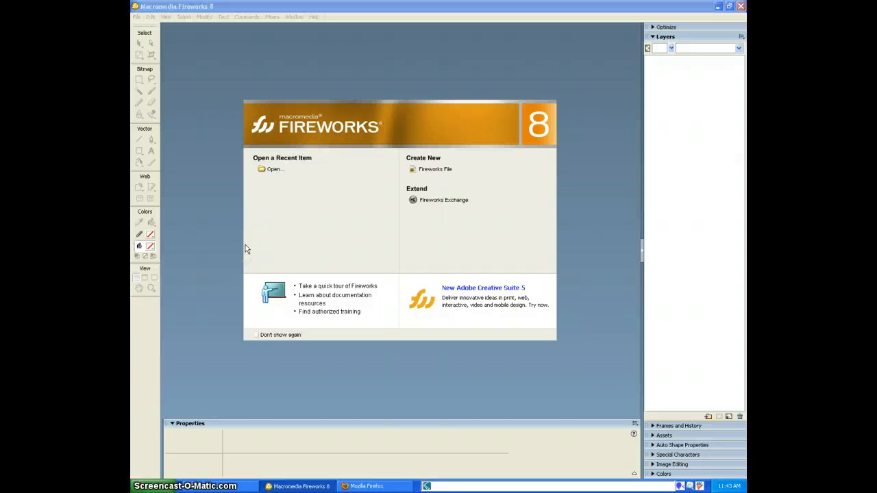
left_click(282, 245)
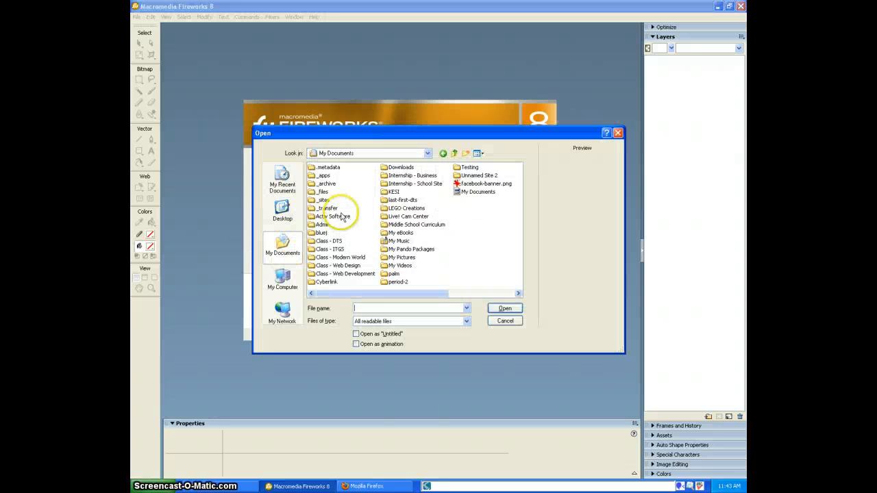
double_click(322, 200)
double_click(342, 209)
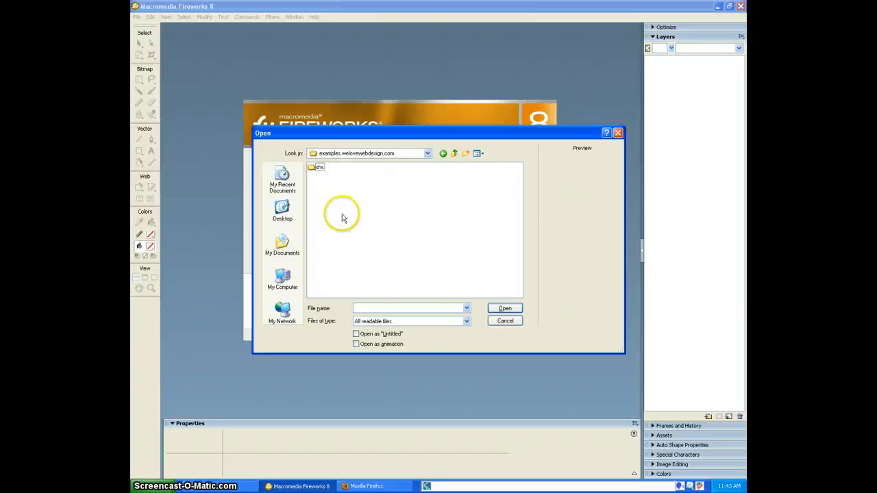
double_click(319, 169)
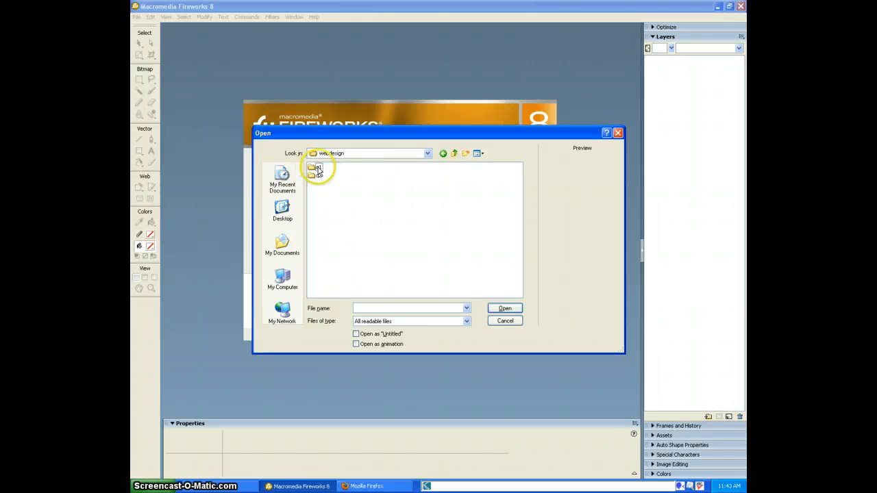
left_click(318, 177)
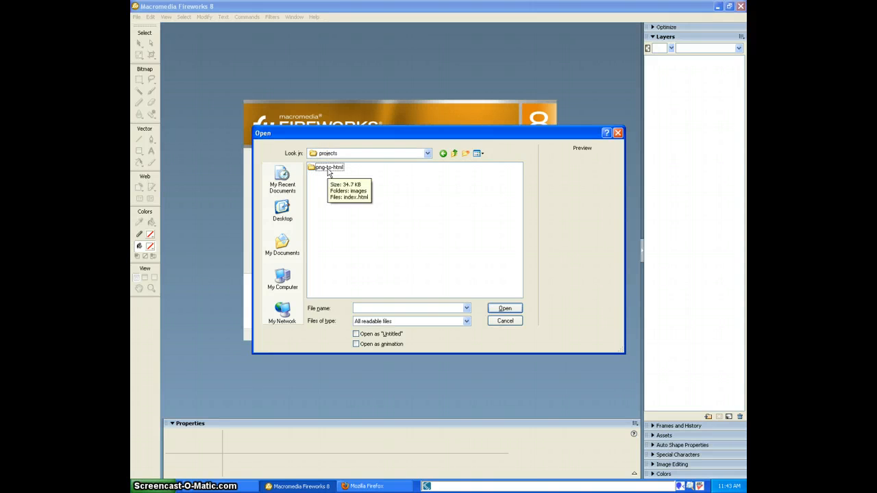
double_click(328, 170)
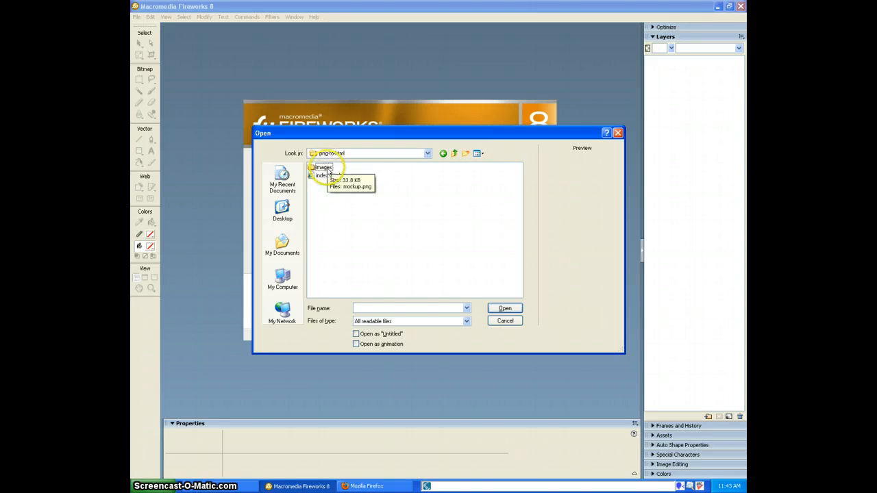
double_click(323, 168)
double_click(338, 169)
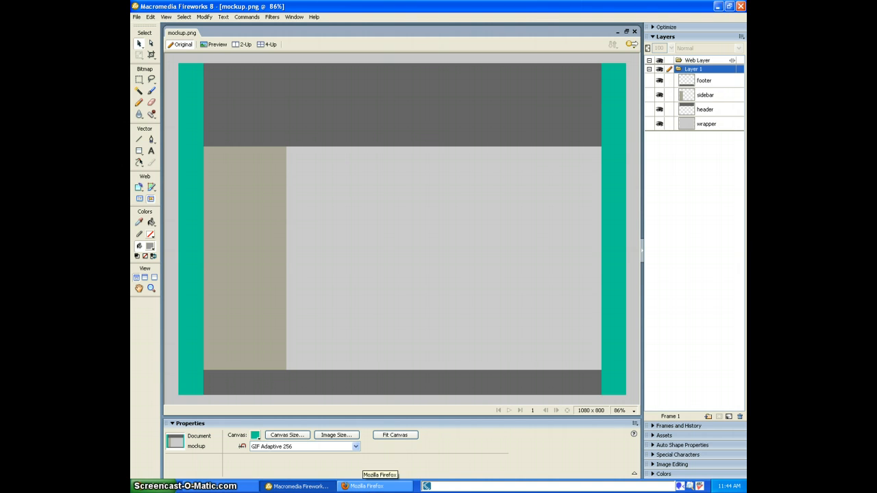
left_click(342, 123)
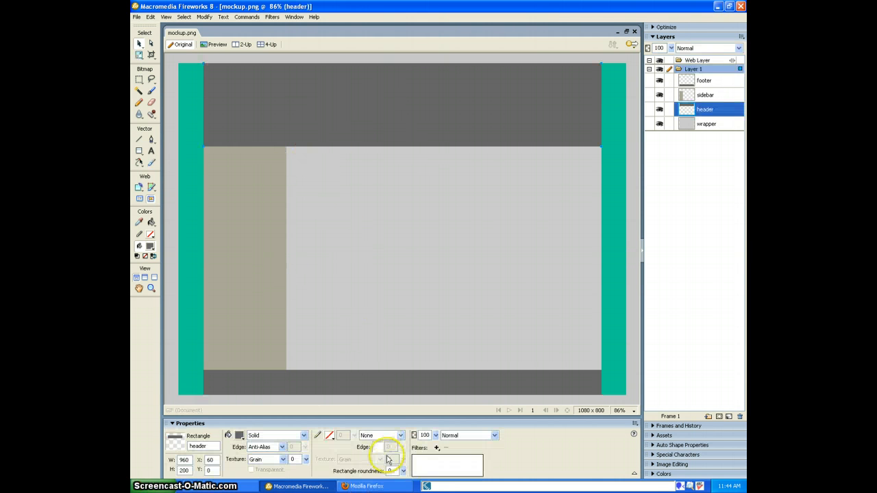
Switch to Firefox and run a Flickr advanced search in a new tab, restricted to Creative Commons-licensed content.
left_click(379, 486)
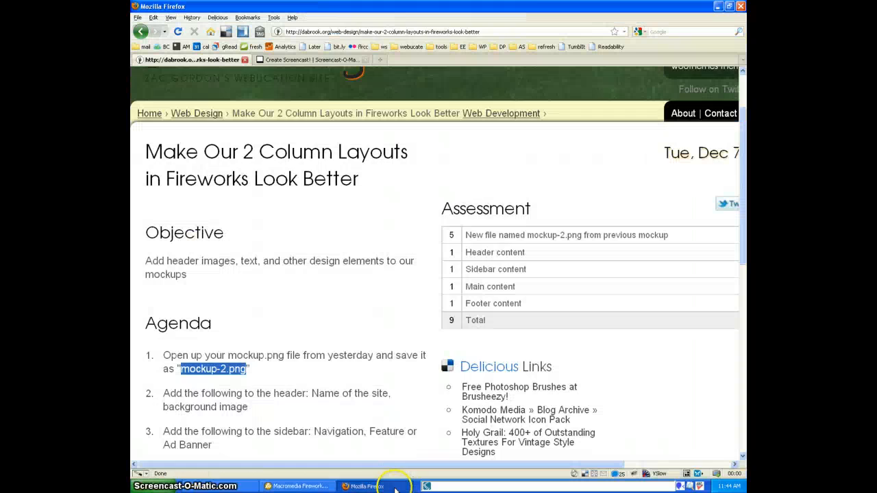
left_click(380, 59)
left_click(359, 47)
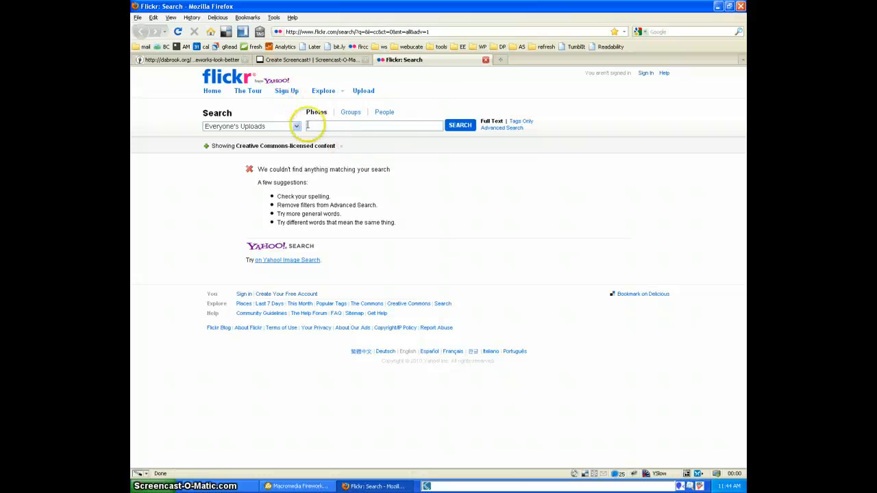
left_click(488, 129)
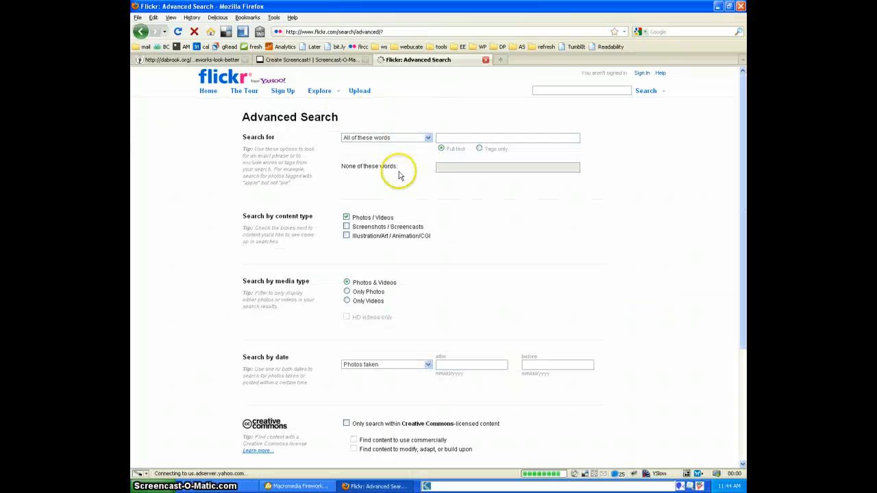
scroll(357, 327, "down", 2)
left_click(346, 350)
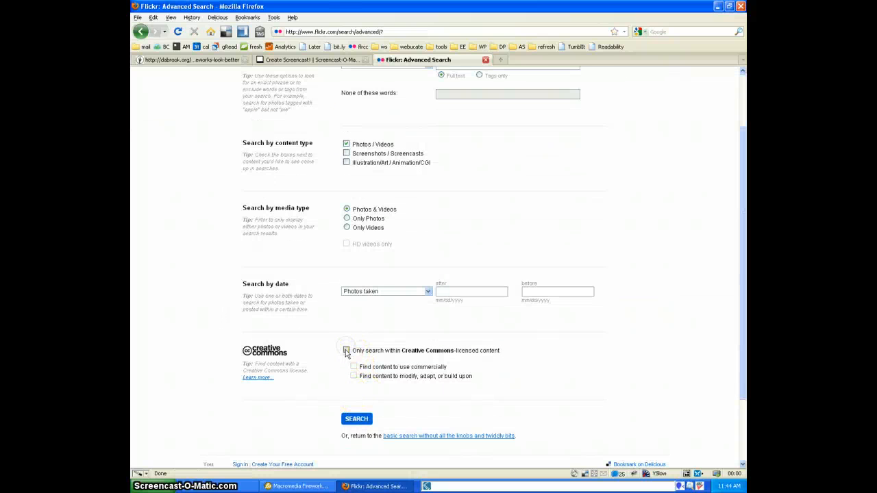
left_click(357, 419)
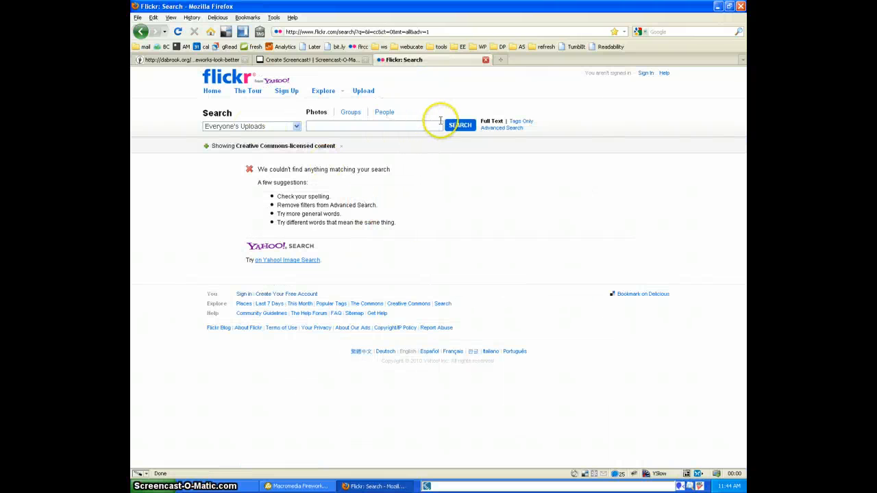
left_click(453, 129)
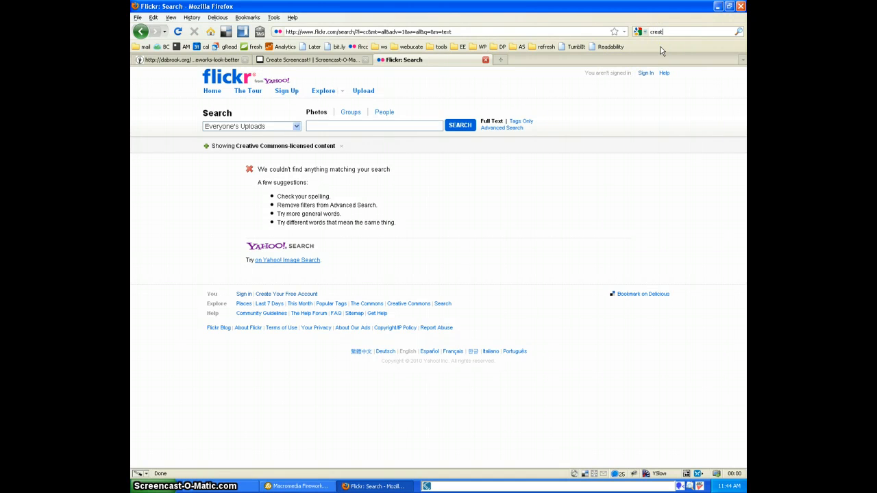
Search Google for "creative commons flickr" and open Flickr's Creative Commons page.
type("creative commons")
key("Return")
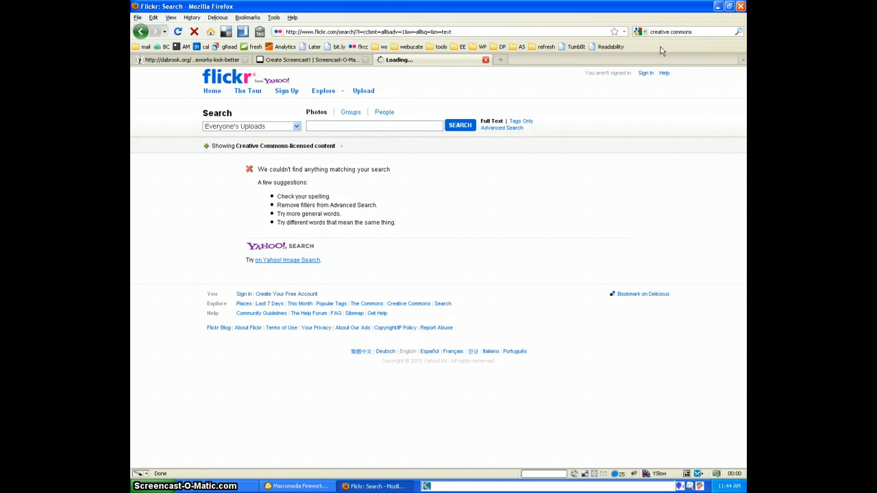
left_click(410, 98)
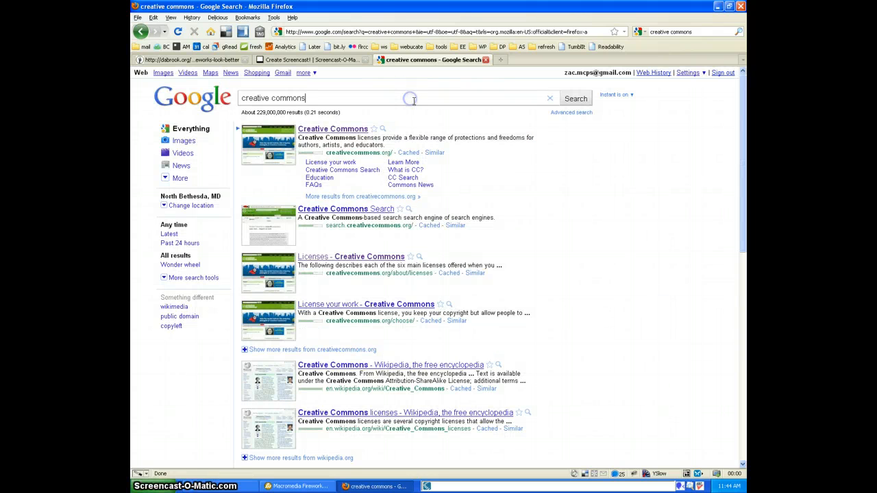
type("flickr")
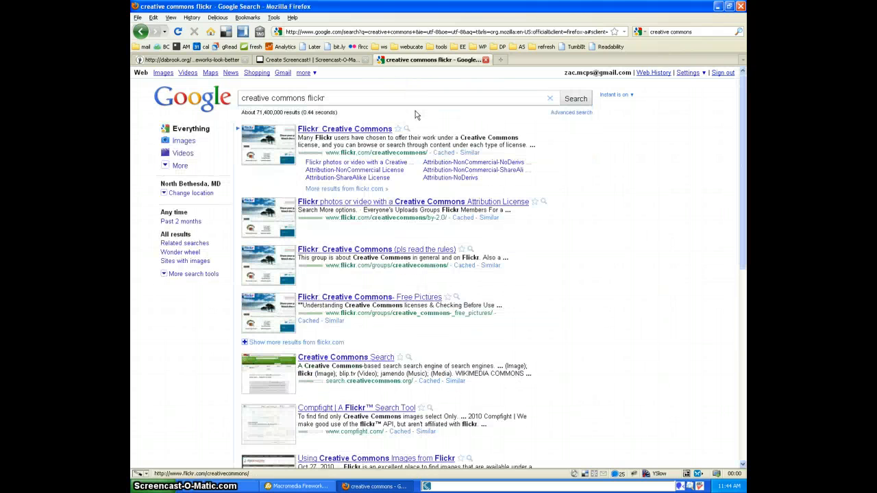
left_click(362, 128)
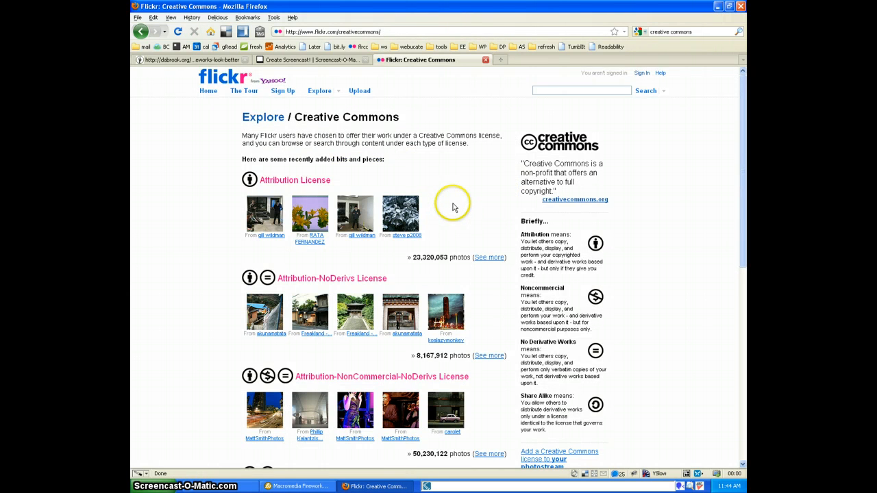
Browse the license groups and open the temple stairway photo from the Attribution-NoDerivs License group.
scroll(347, 314, "down", 5)
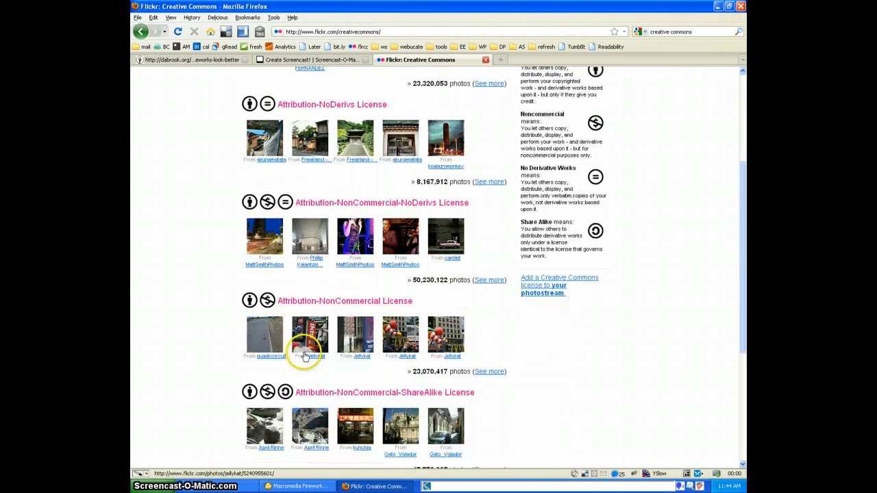
scroll(305, 356, "down", 5)
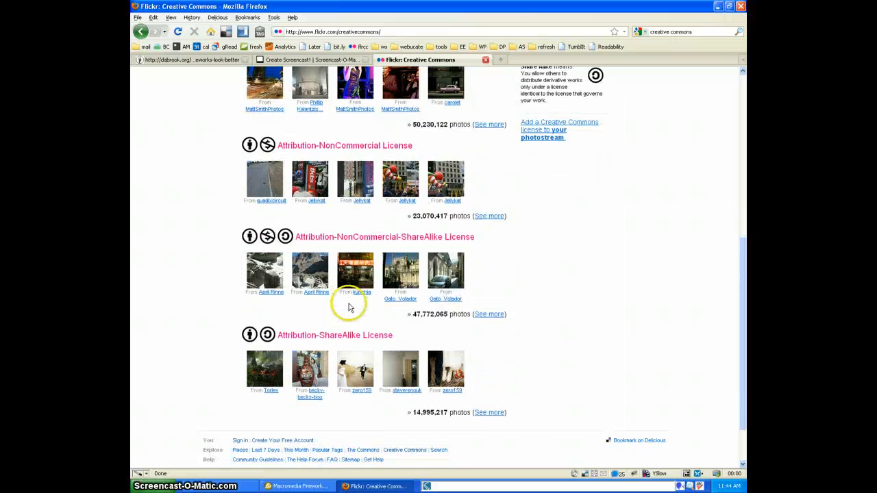
scroll(348, 308, "up", 4)
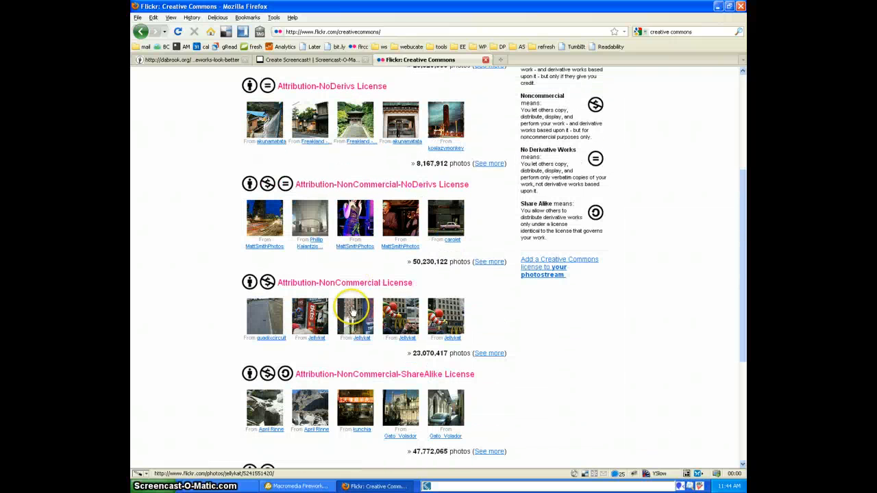
left_click(357, 125)
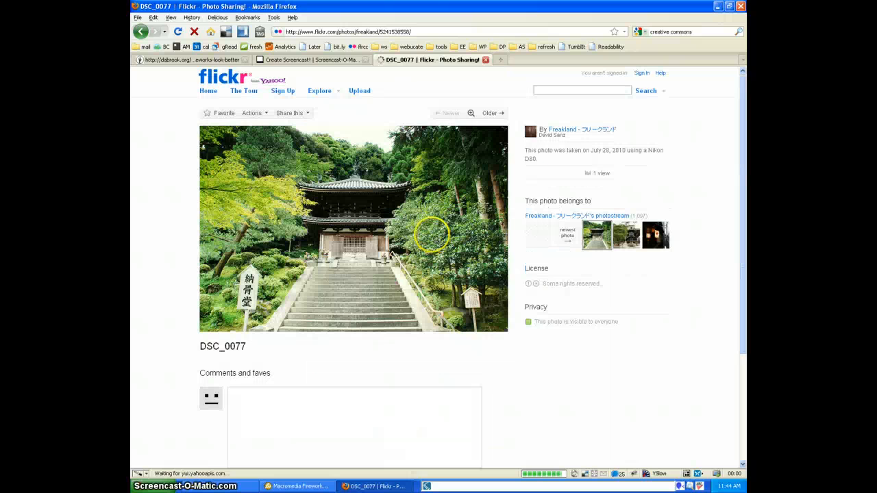
Check the header's dimensions in Fireworks, open the Large version of the temple photo on Flickr, and examine its pixel width.
right_click(292, 224)
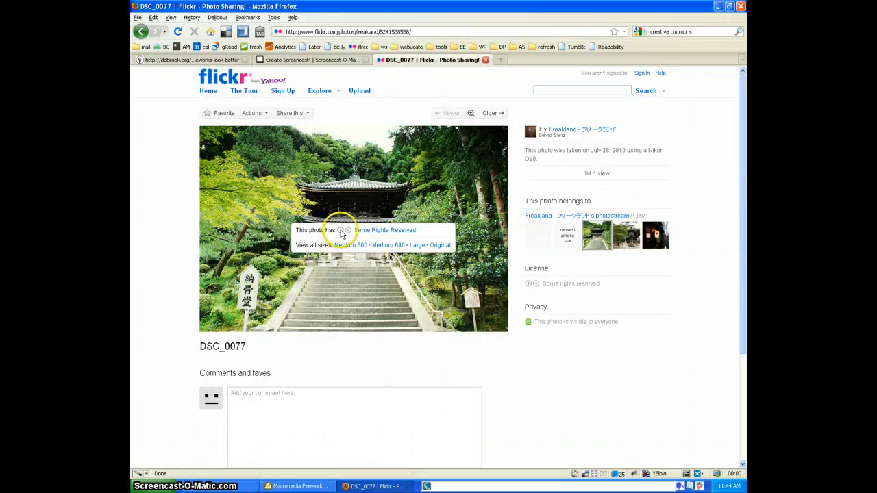
left_click(420, 246)
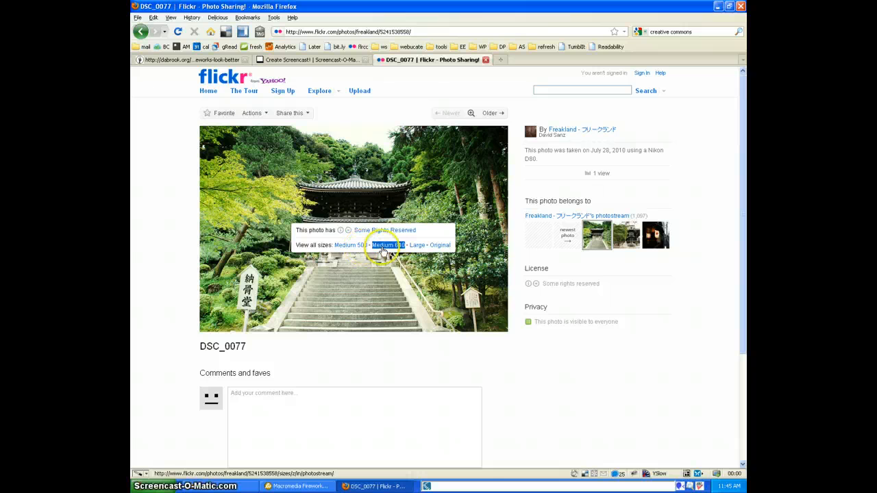
key("alt+Tab")
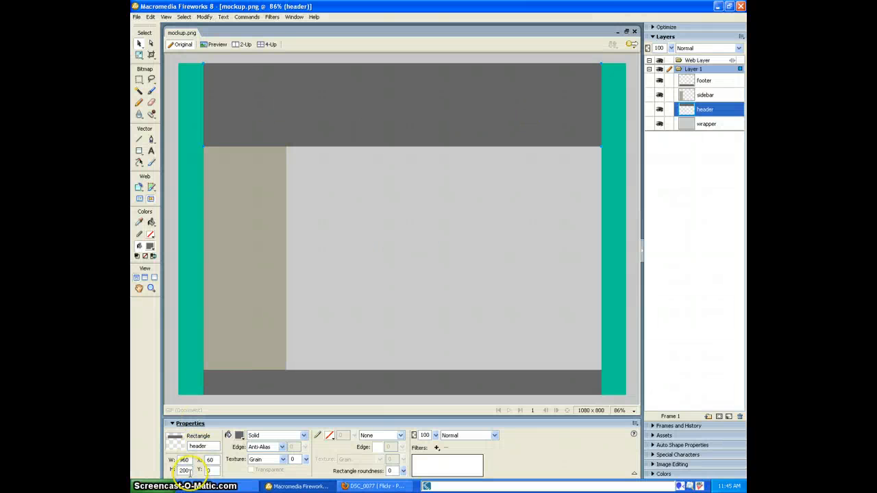
key("alt+Tab")
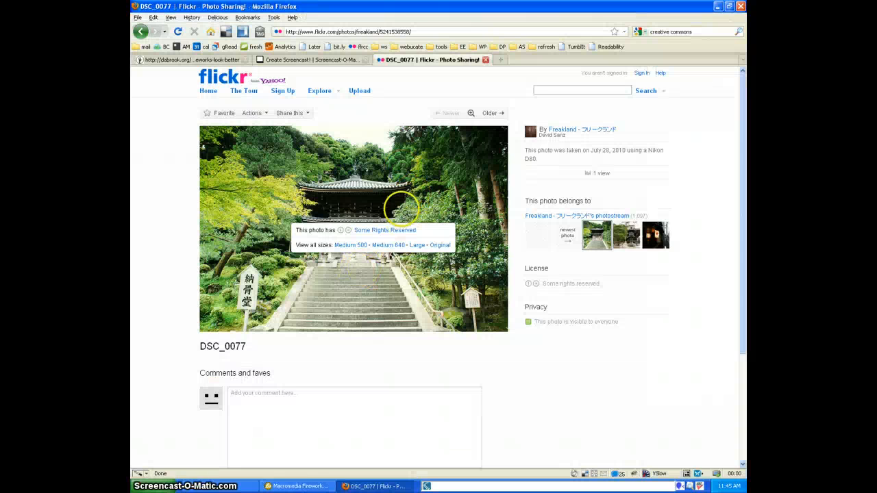
double_click(418, 245)
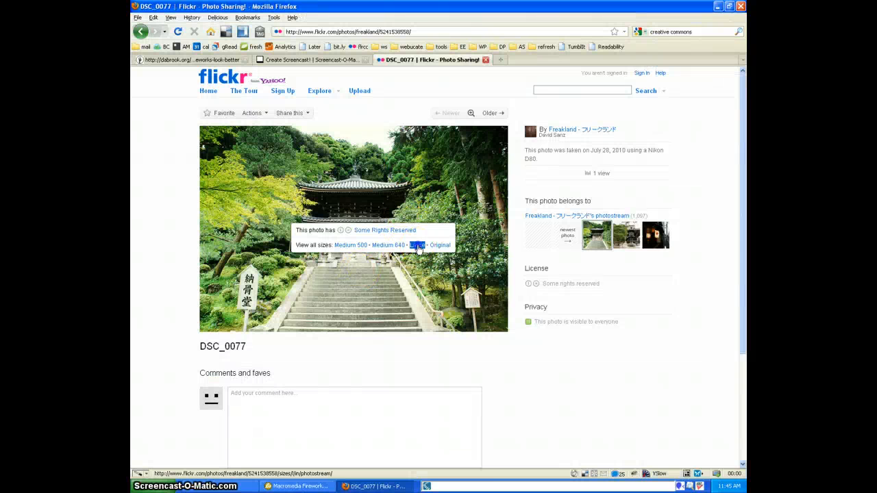
left_click(418, 246)
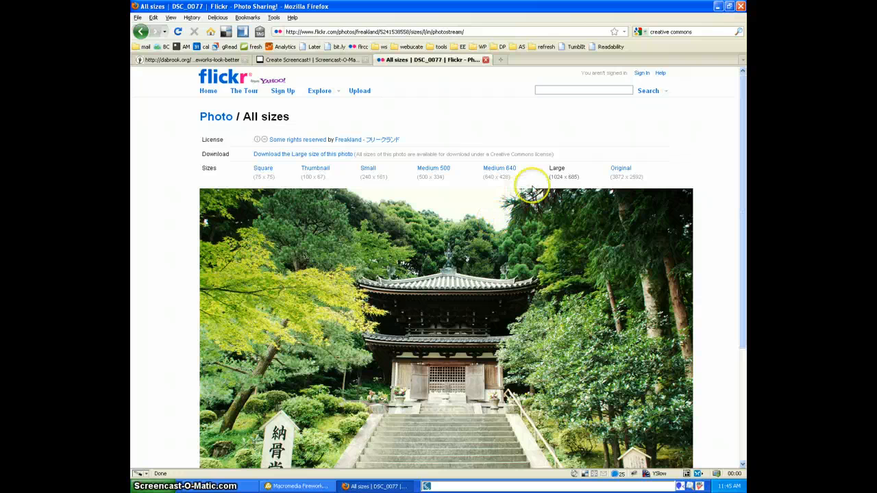
left_click(552, 176)
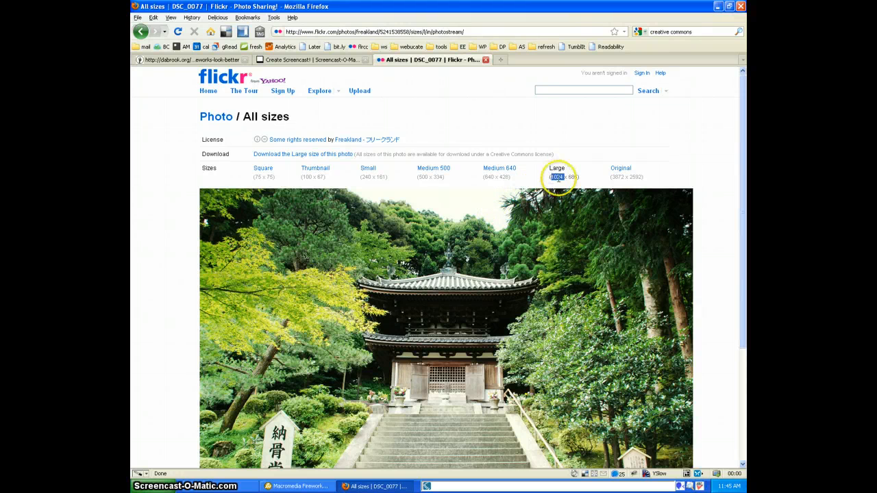
scroll(558, 178, "up", 4)
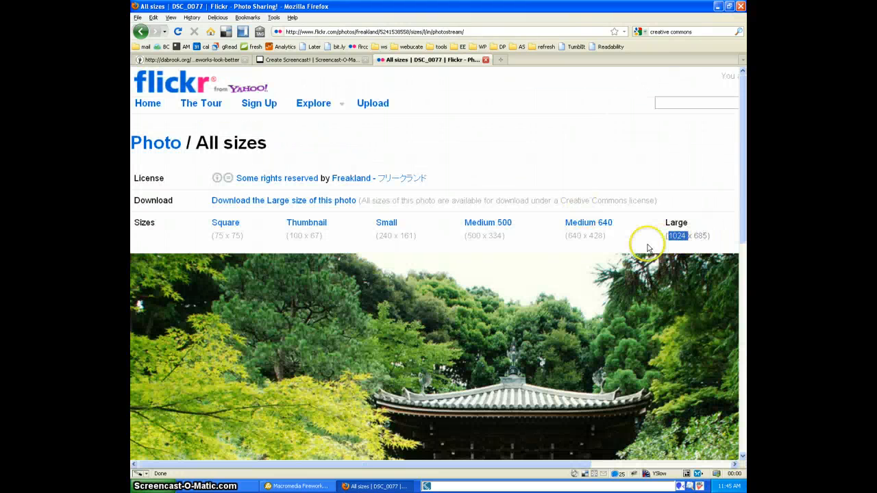
scroll(620, 240, "down", 4)
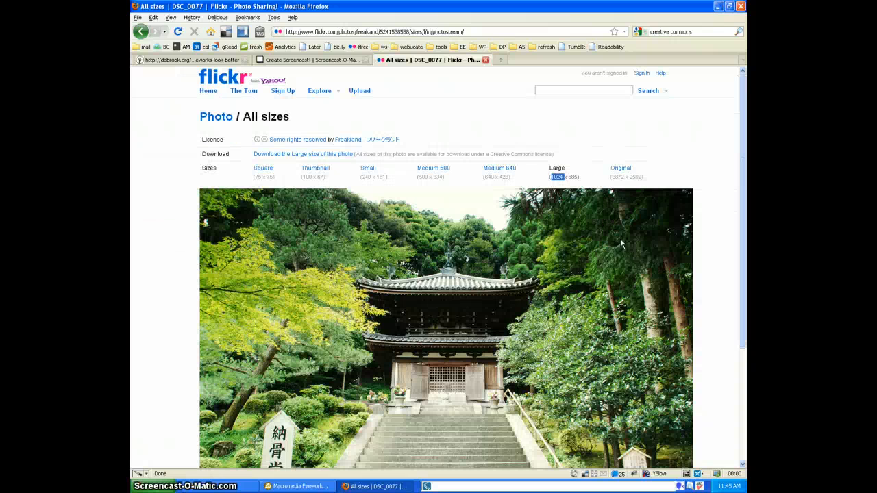
Copy the large temple photo from Flickr and paste it into the Fireworks mockup directly above the wrapper rectangle.
right_click(555, 259)
left_click(571, 266)
key("alt+Tab")
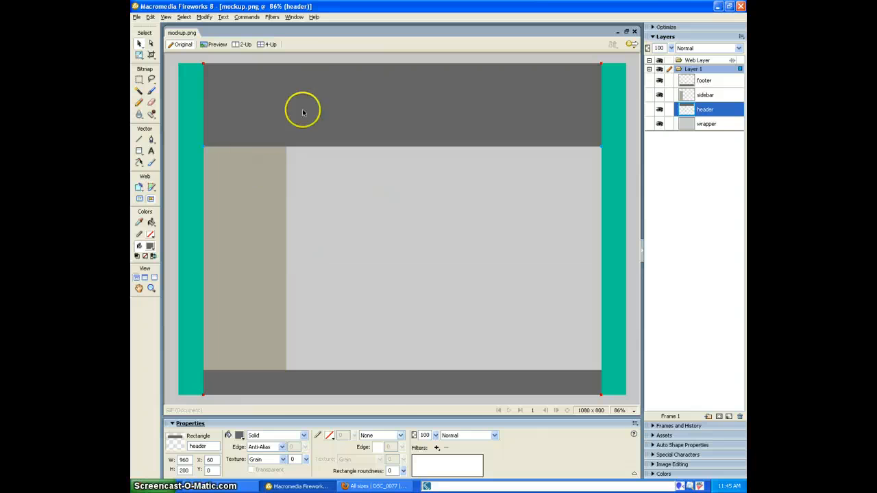
key("alt+Tab")
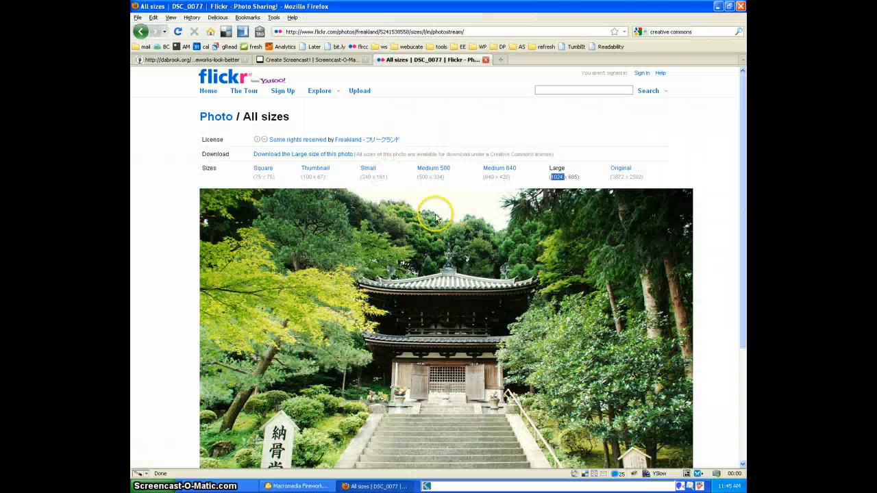
key("alt+Tab")
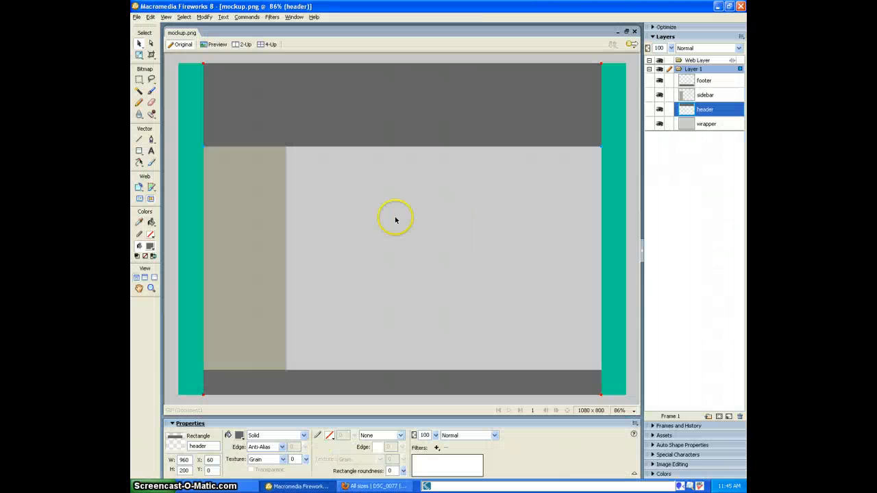
left_click(318, 198)
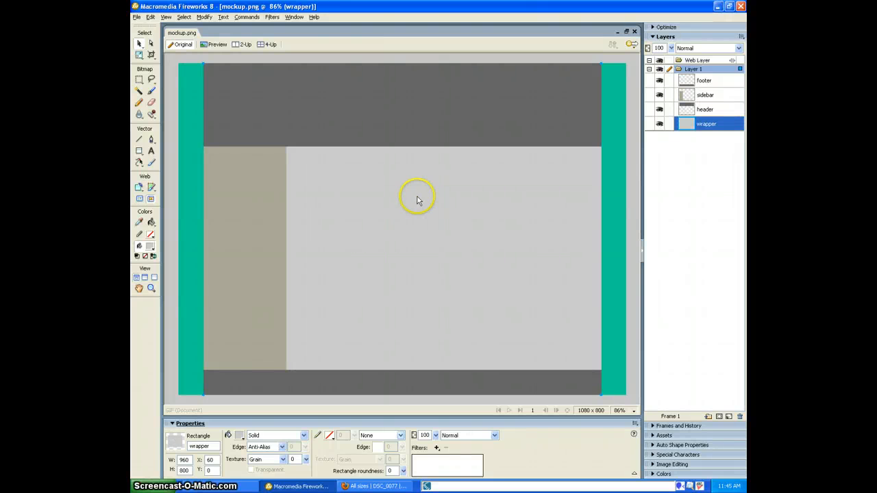
key("ctrl+v")
left_click(485, 262)
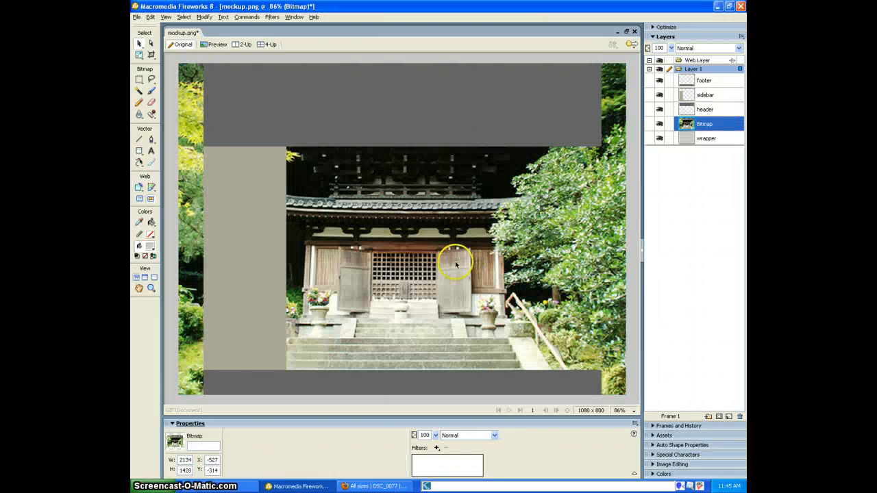
Shift the pasted photo to expose its upper-left corner and scale it down to about 1727 px wide, placed near X 30, Y 8.
left_click_drag(351, 203, 501, 308)
left_click_drag(357, 178, 452, 228)
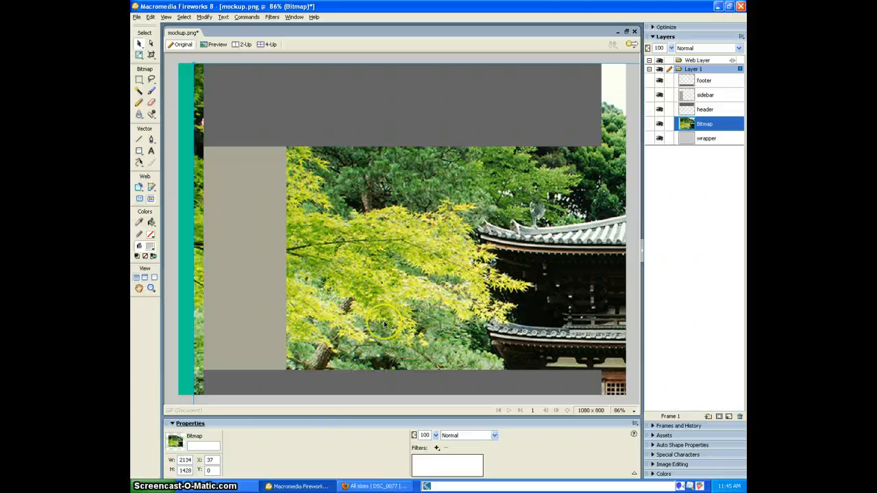
left_click_drag(362, 248, 417, 310)
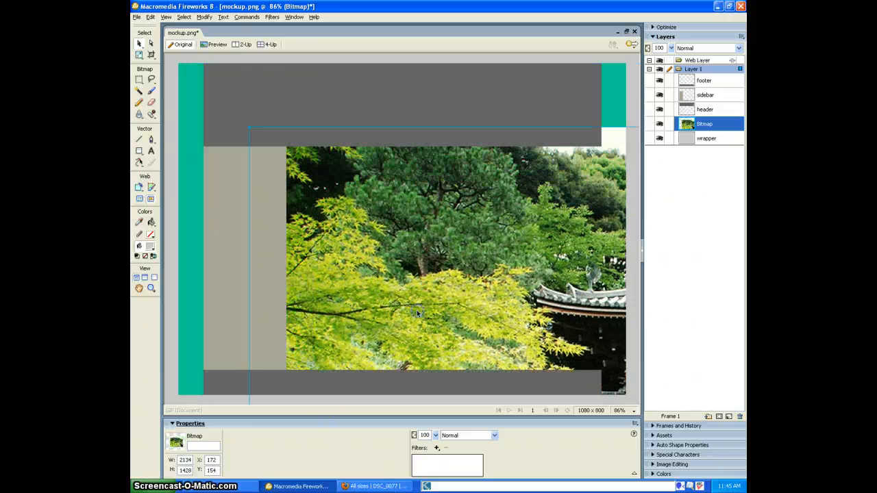
key("ctrl+t")
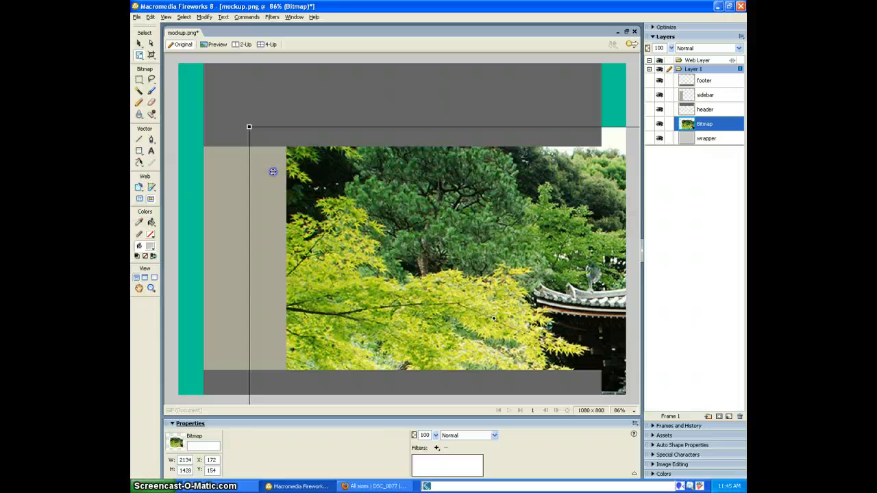
left_click_drag(356, 216, 318, 167)
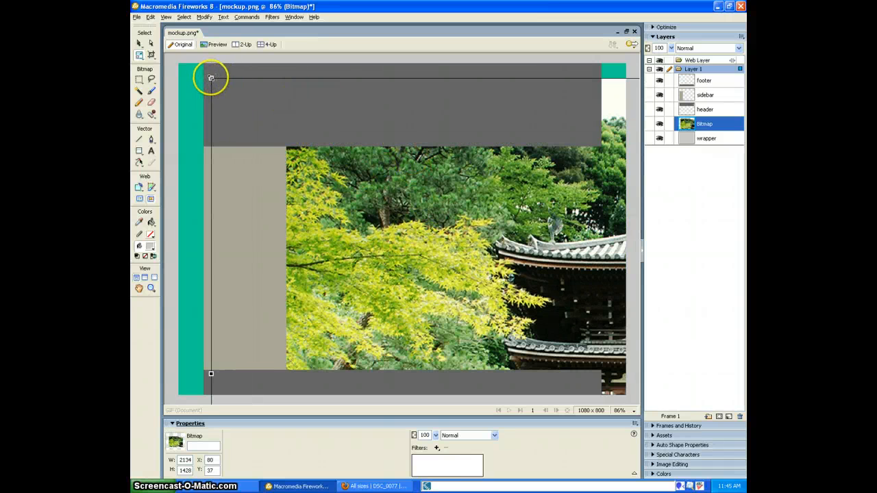
left_click_drag(211, 78, 379, 191)
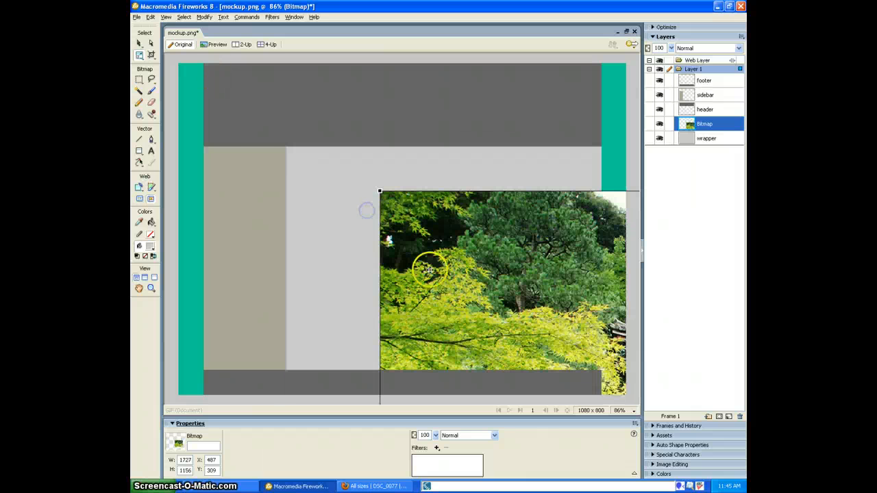
left_click_drag(306, 174, 249, 158)
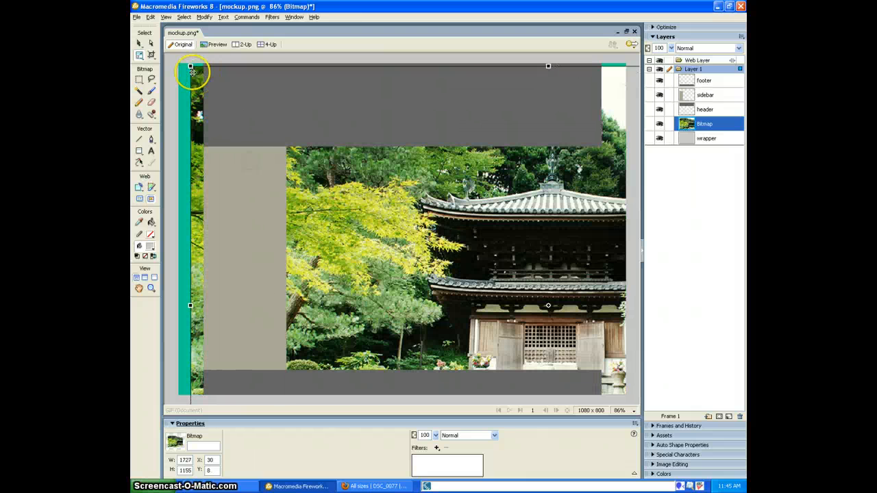
Scale the photo down further to about 946 by 633 px and align its left edge with the wrapper at X 60.
left_click_drag(190, 66, 268, 176)
left_click_drag(295, 135, 297, 197)
left_click_drag(287, 144, 270, 169)
left_click_drag(349, 237, 259, 139)
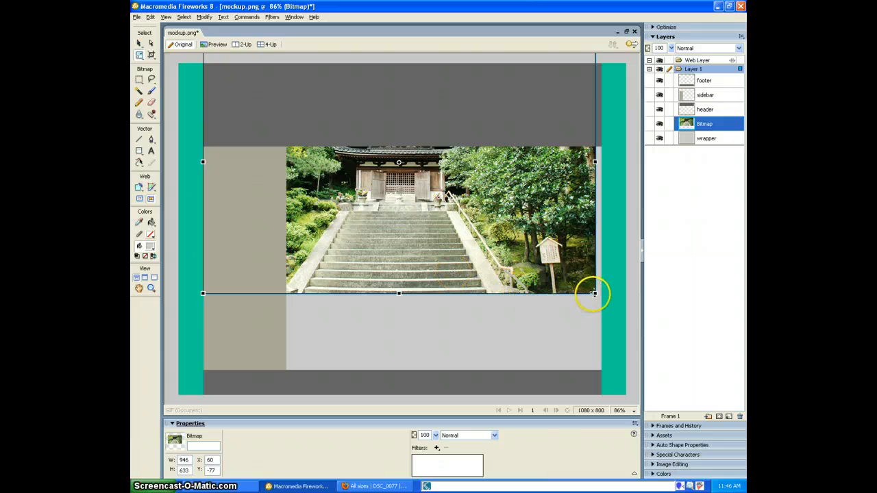
Widen the photo to the wrapper's right edge and set its size to 960 by 642 px.
left_click_drag(594, 293, 598, 299)
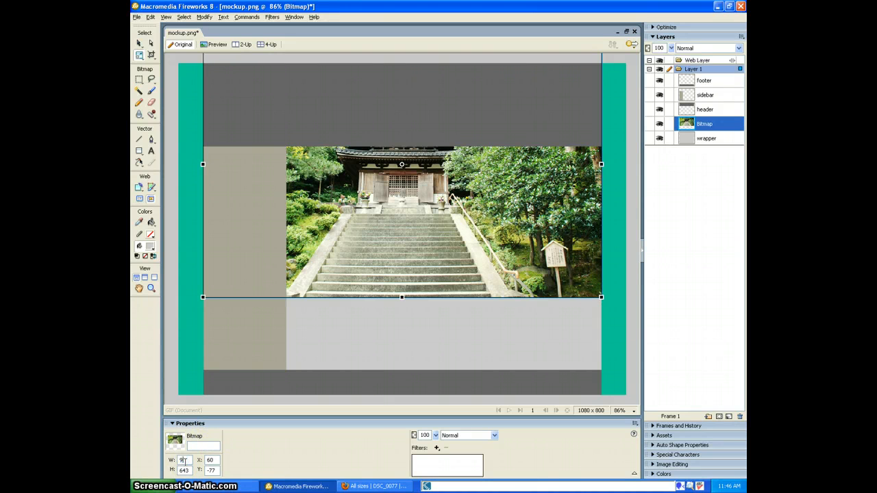
key("Tab")
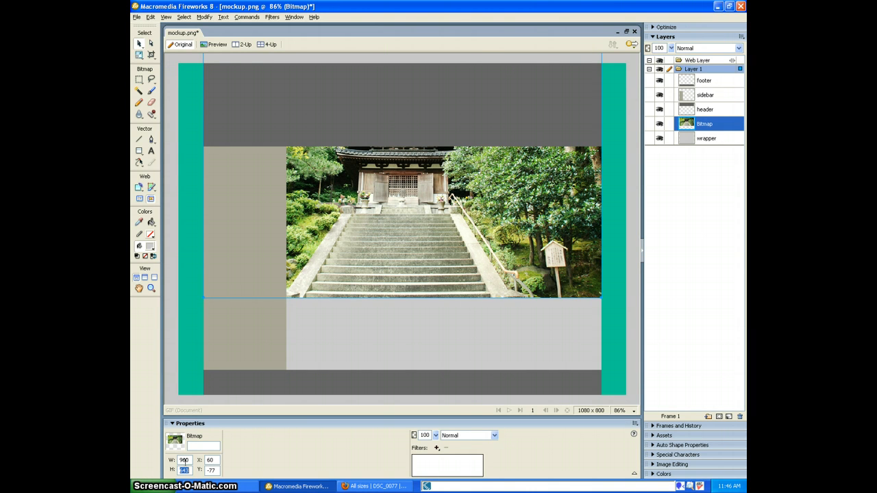
type("642")
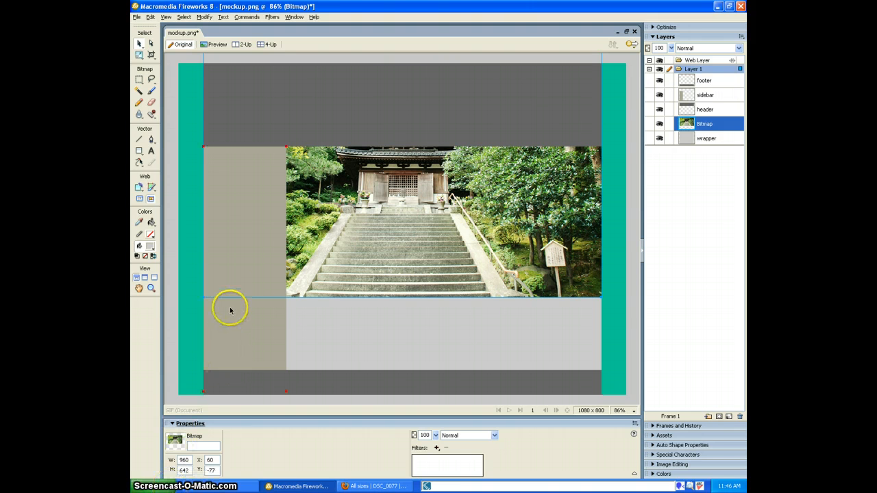
Rename the bitmap object "header image" and place it above the header rectangle in the stacking order.
double_click(705, 123)
type("heade")
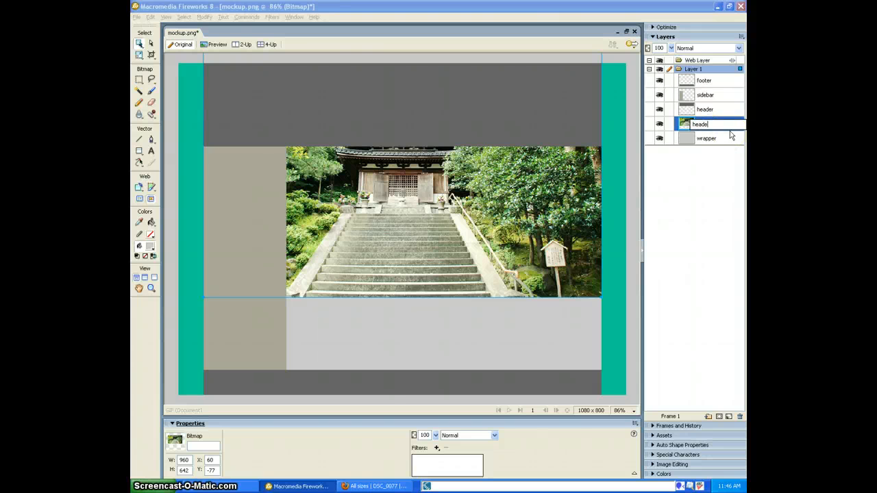
type("r image")
key("Return")
left_click(718, 124)
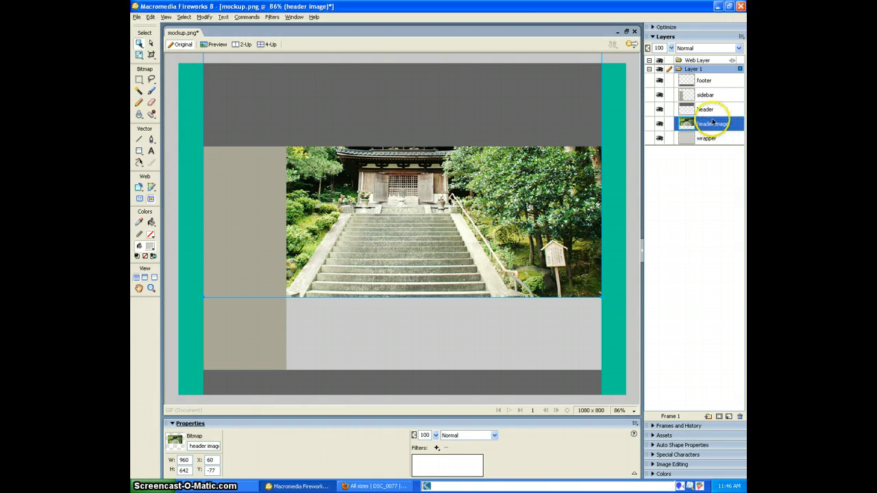
left_click_drag(715, 98, 713, 102)
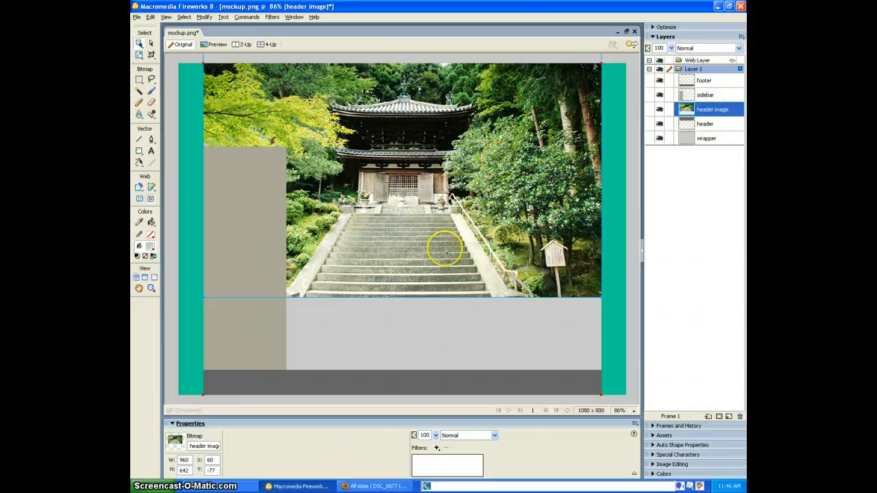
Move the header image up to about Y -318 so the temple doors and upper steps fill the header area.
mouse_move(443, 247)
left_mouse_down()
mouse_move(446, 204)
mouse_move(462, 207)
mouse_move(445, 256)
left_mouse_up()
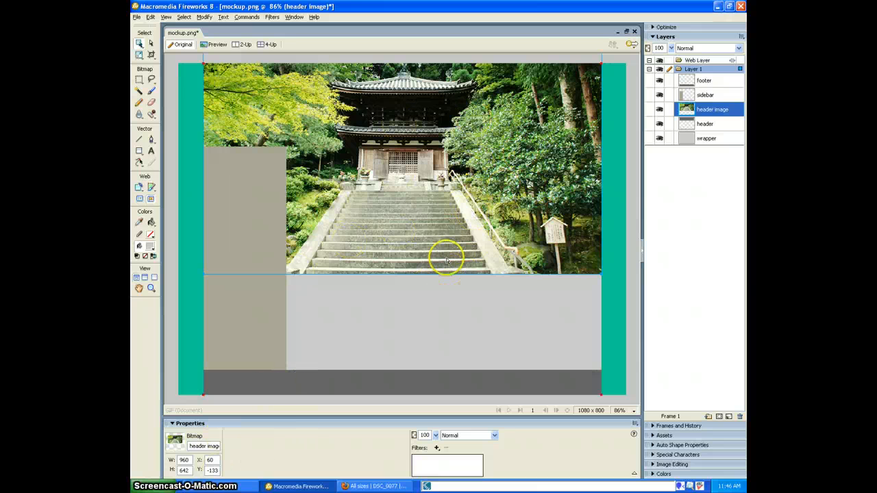
left_click(139, 79)
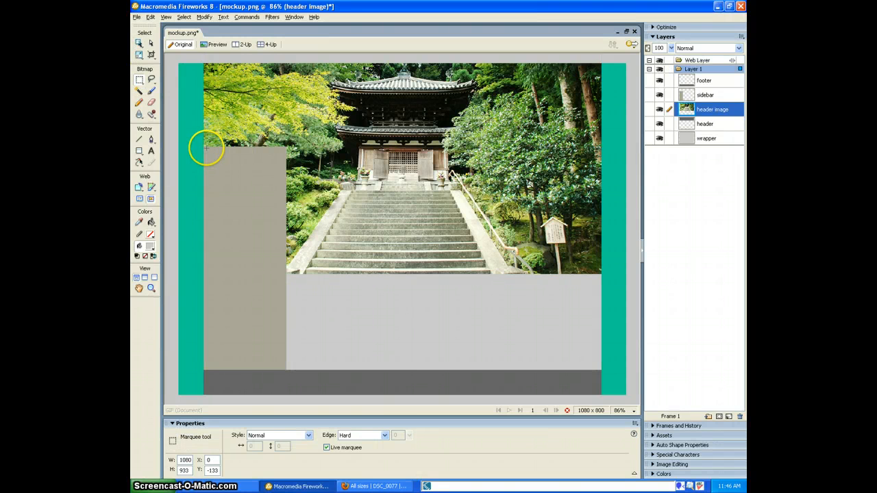
key("v")
left_click_drag(381, 224, 381, 151)
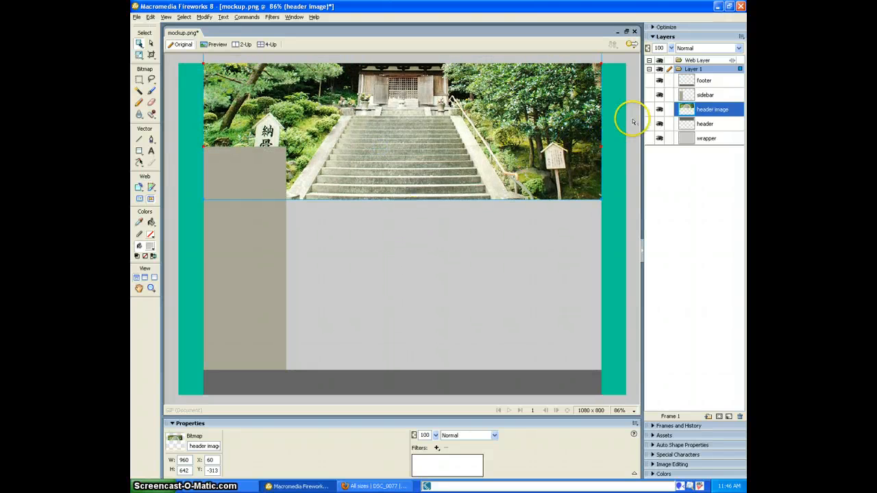
left_click_drag(464, 142, 466, 139)
left_click(466, 139)
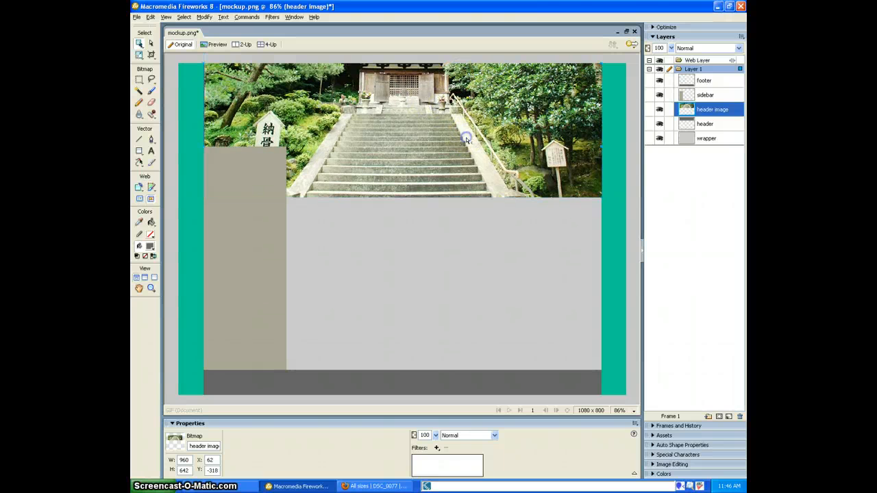
With the Marquee tool, select the header area of the header image, about 960 by 197 px at X 60, Y 2.
left_click(138, 81)
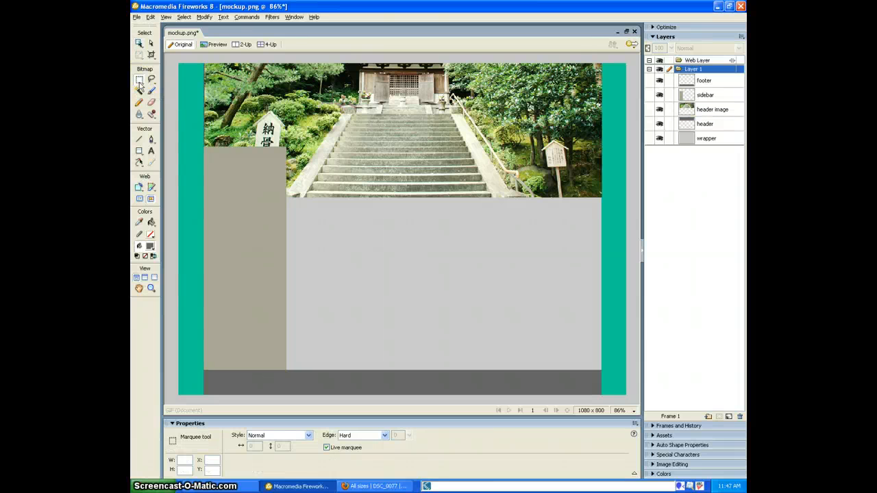
mouse_move(140, 83)
left_mouse_down()
mouse_move(149, 92)
mouse_move(145, 85)
left_mouse_up()
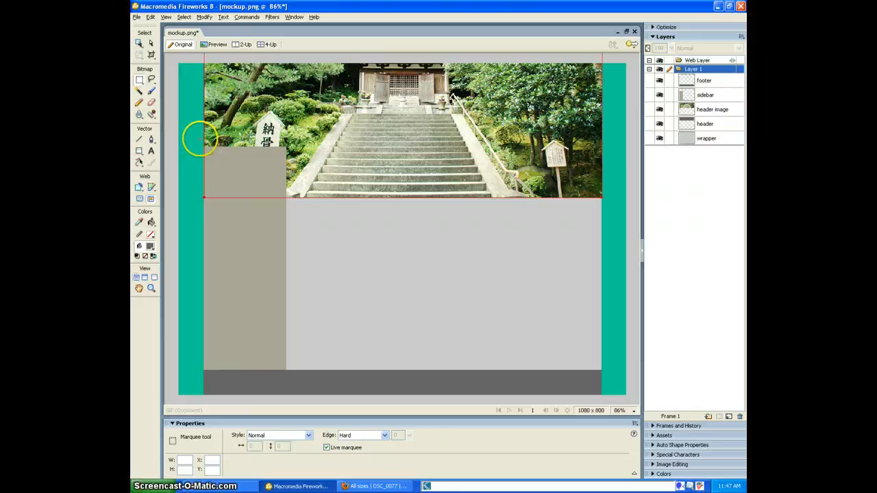
left_click(705, 110)
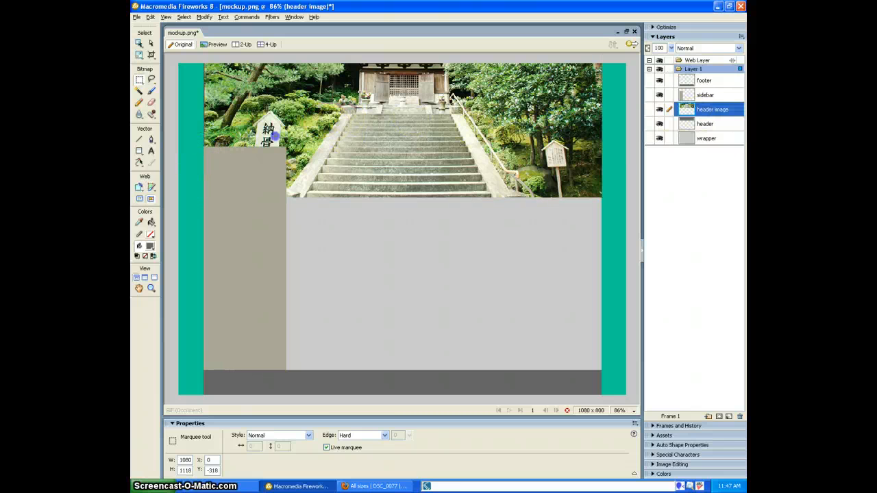
left_click_drag(205, 146, 600, 65)
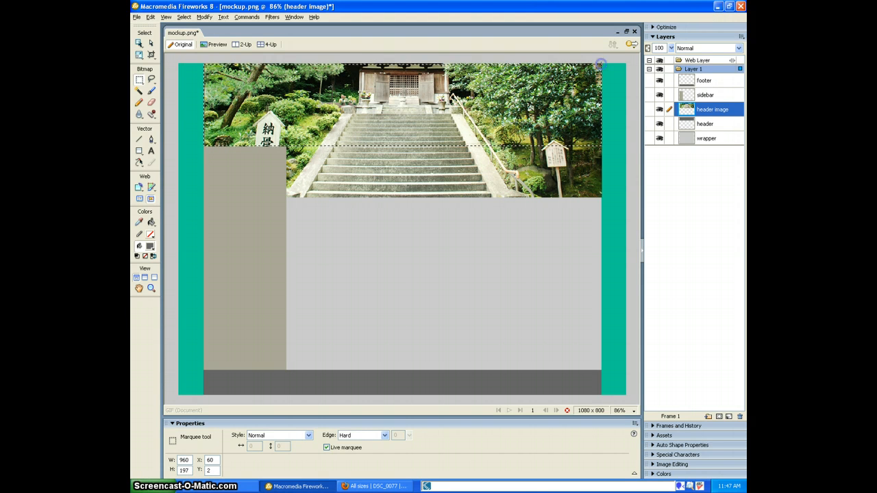
left_click(181, 17)
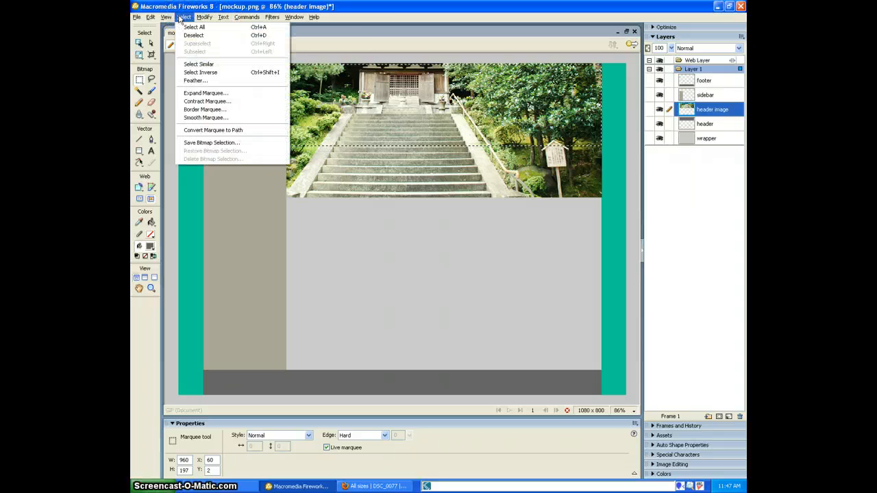
left_click(166, 17)
mouse_move(154, 20)
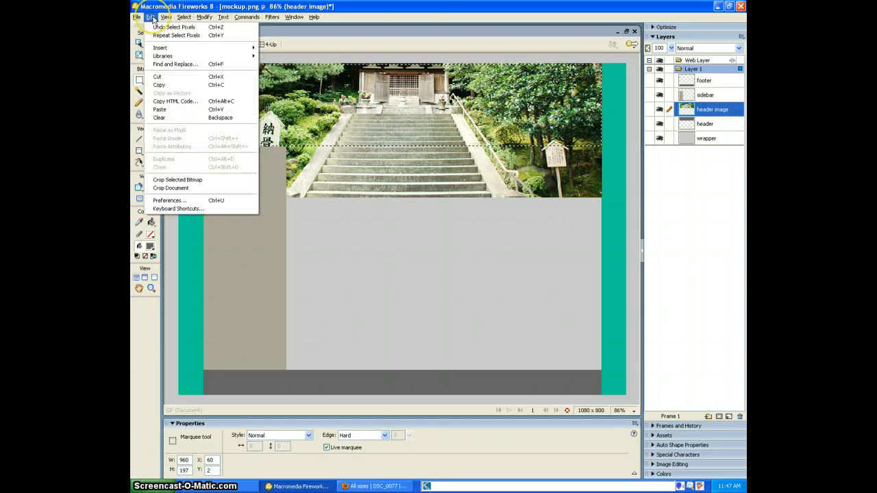
left_click(204, 18)
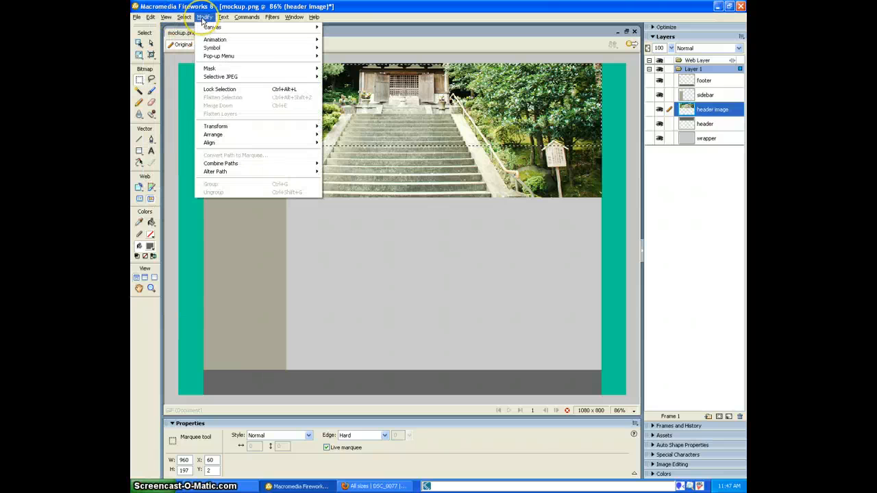
mouse_move(243, 21)
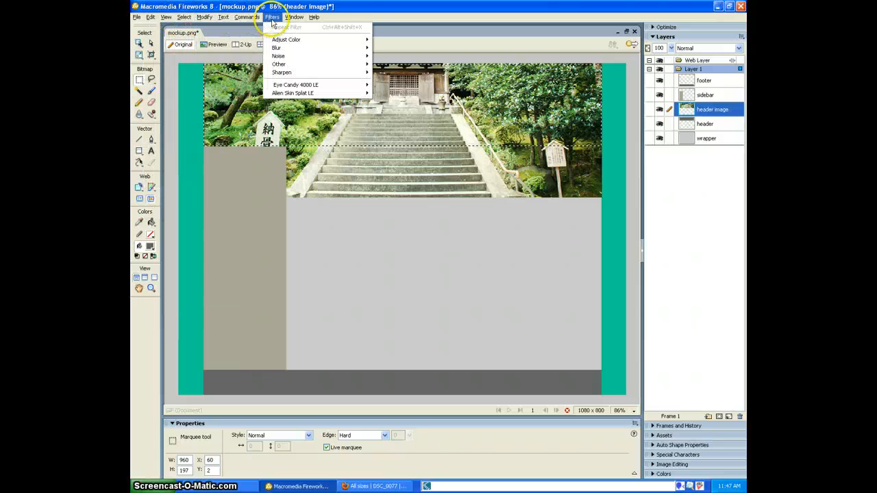
mouse_move(203, 18)
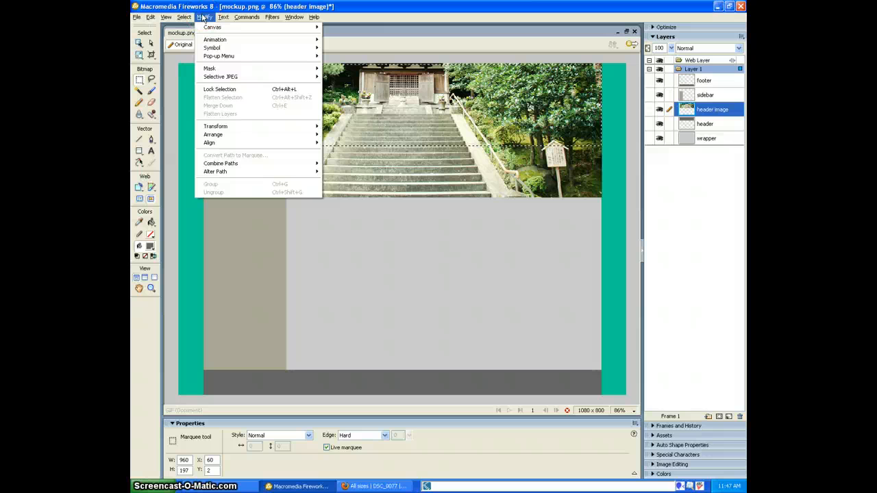
left_click(167, 18)
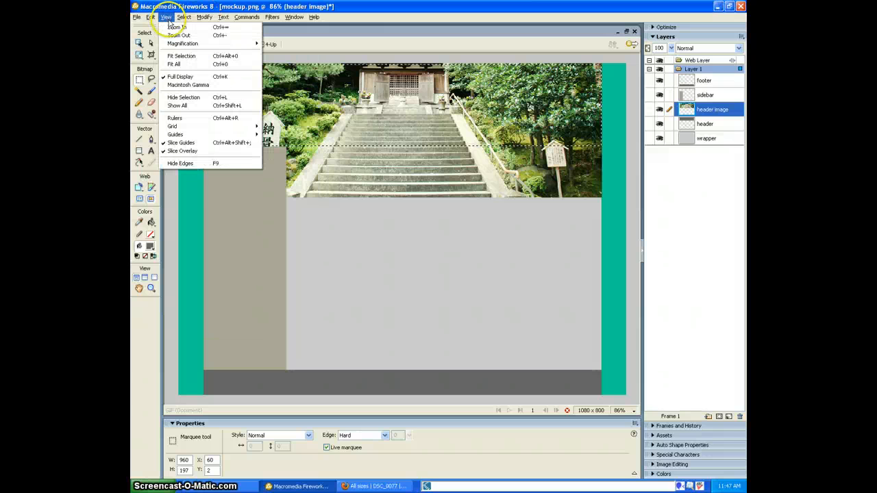
left_click(323, 108)
right_click(329, 98)
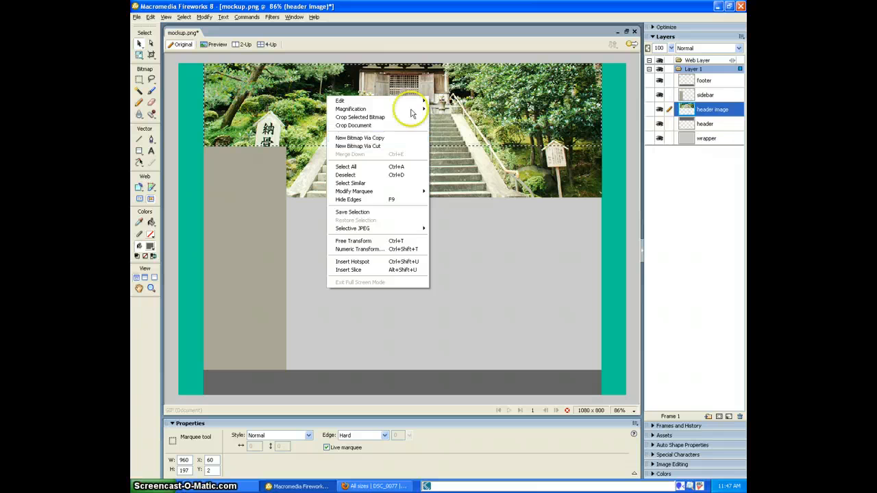
left_click(713, 112)
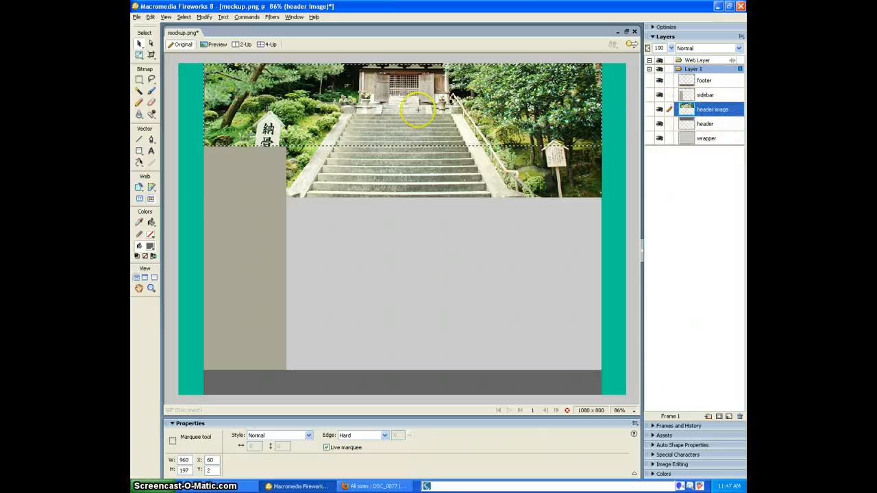
key("ctrl+a")
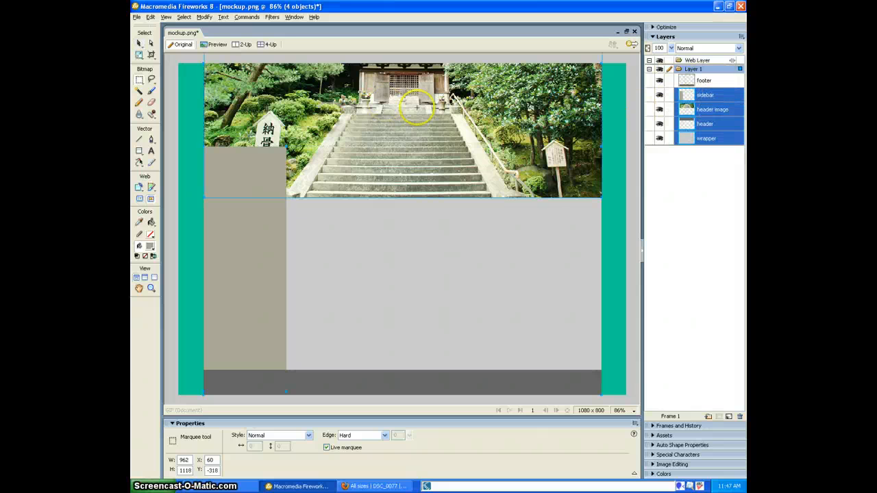
left_click(679, 124, "alt")
Copy the marquee-selected header area of the header image into a new bitmap using New Bitmap Via Copy.
right_click(368, 97)
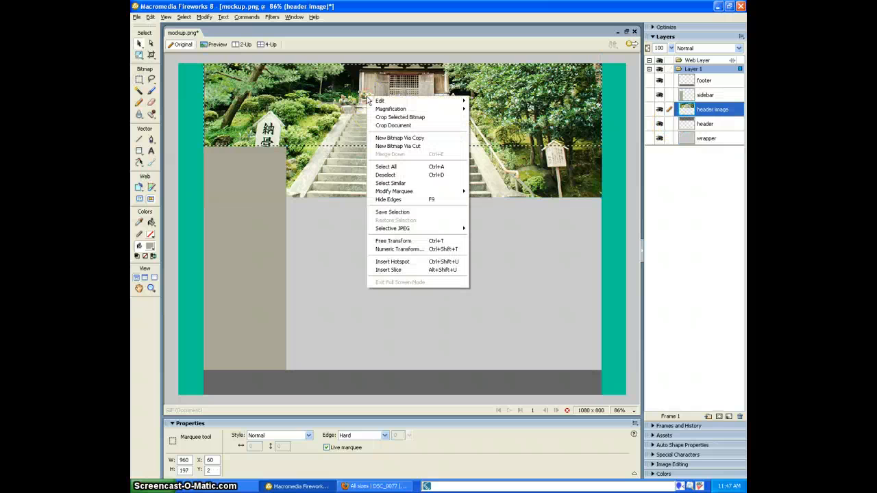
left_click(430, 141)
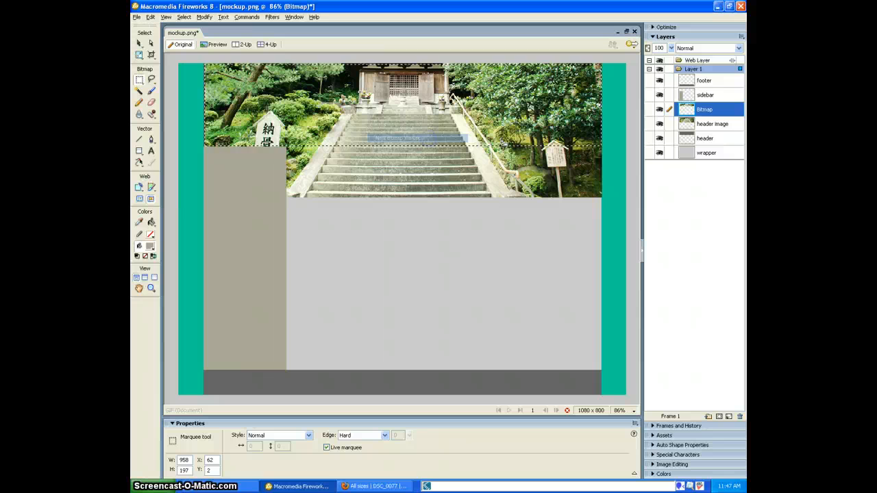
left_click(695, 124)
left_click(699, 110)
left_click(699, 123)
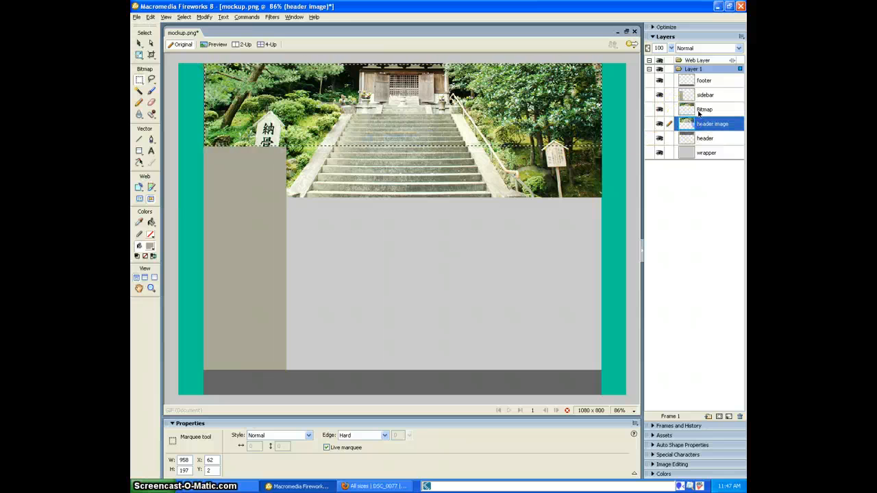
left_click(701, 111)
double_click(705, 110)
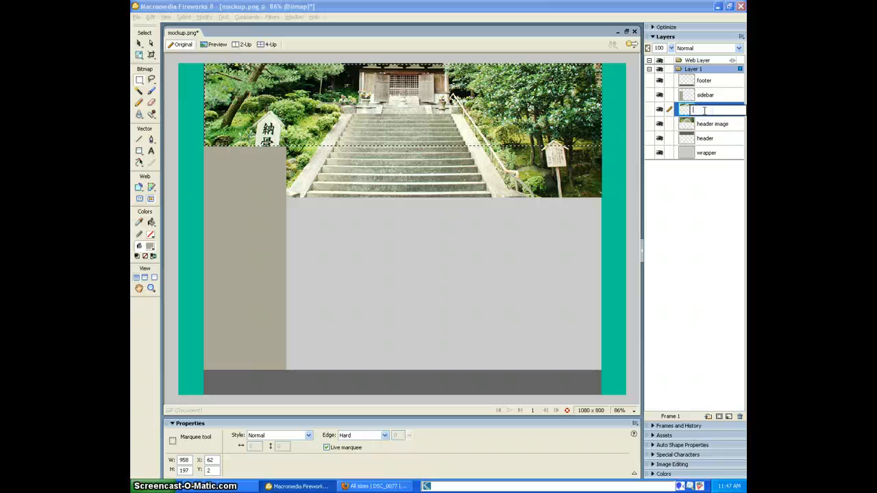
left_click(705, 121)
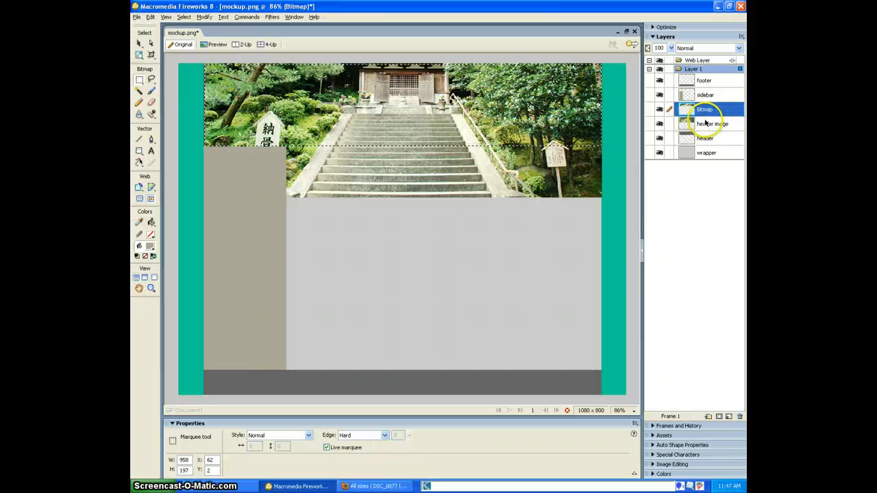
Hide the original header image so only the copied strip covers the header area.
left_click(660, 124)
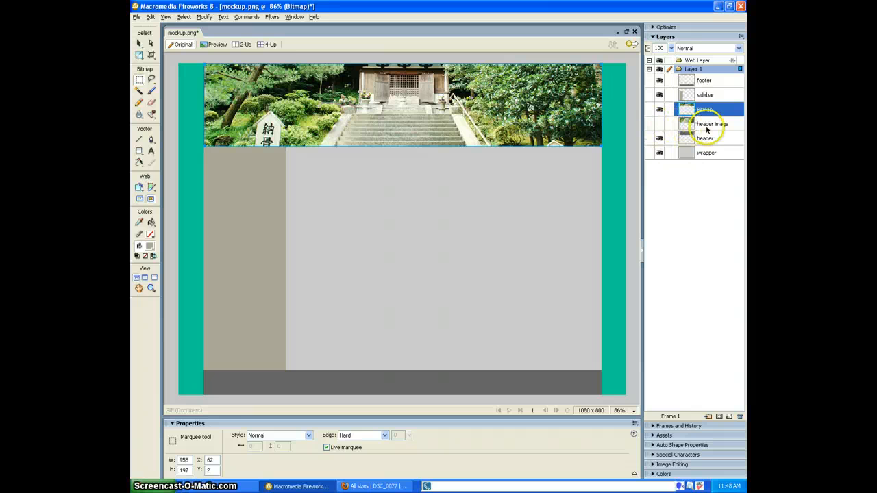
key("v")
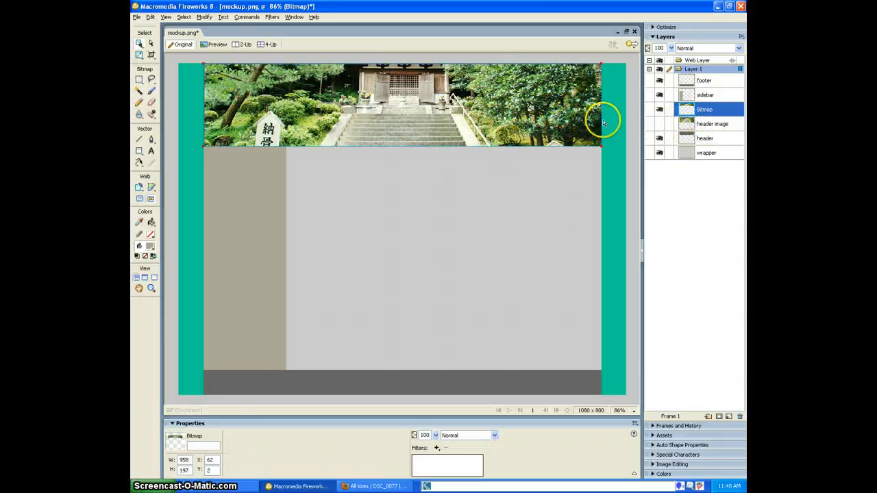
left_click(617, 118)
left_click(531, 119)
left_click(488, 200)
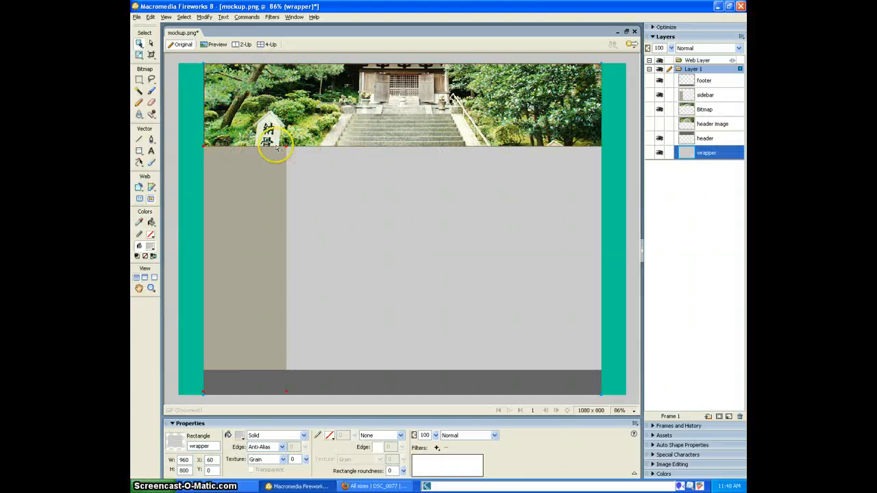
Add the text "Xen at Home" over the trees in the header photo at about X 101, Y 61, and save the document.
left_click(151, 152)
left_click(220, 89)
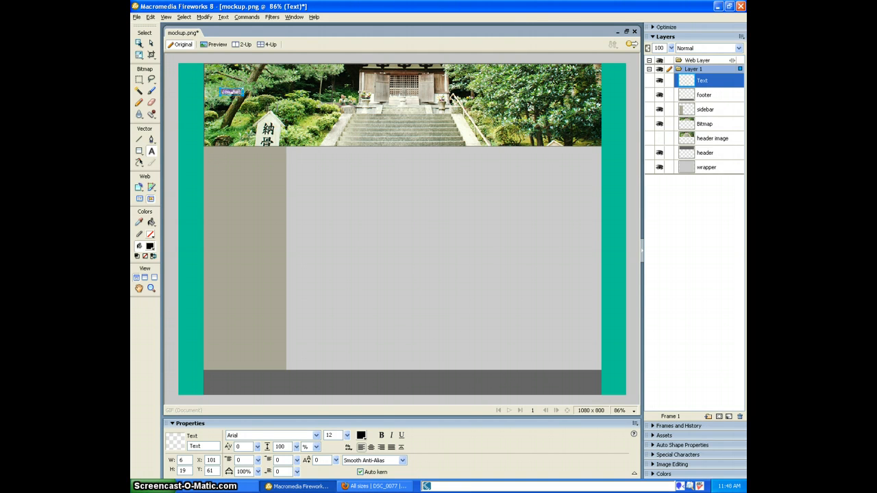
type("Ze")
key("ctrl+s")
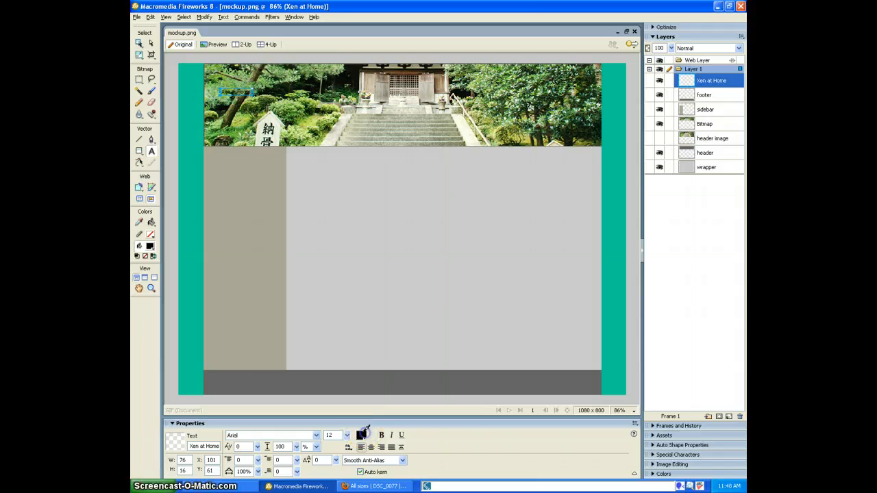
Change the header title's text colour from black to a near-white light grey.
left_click(361, 435)
left_click(329, 138)
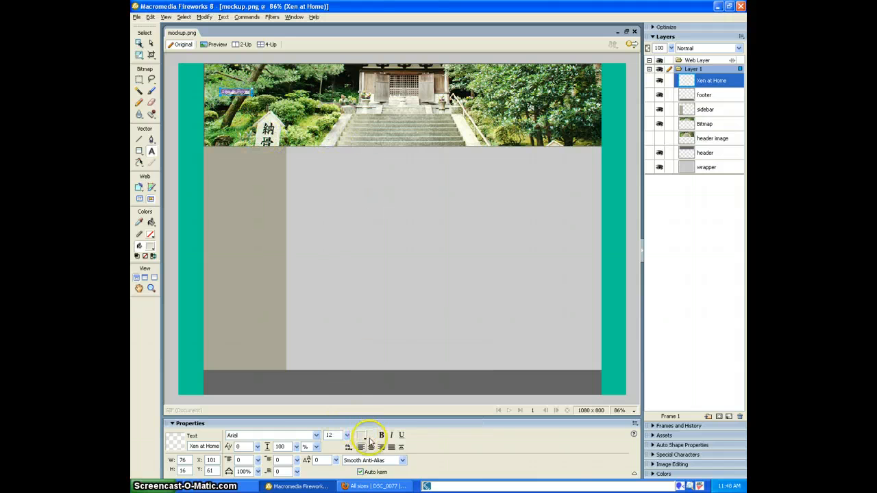
left_click(363, 436)
left_click(331, 142)
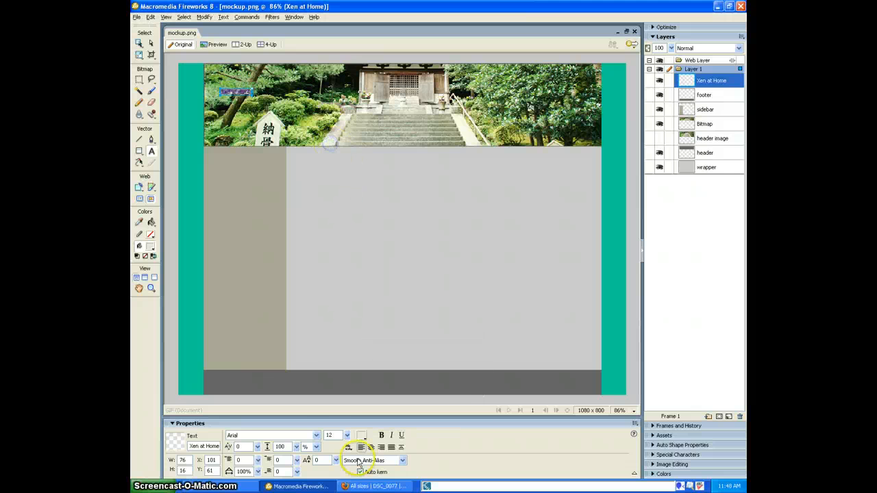
Set the header title's font size to 48 and finish editing the text.
left_click(342, 436)
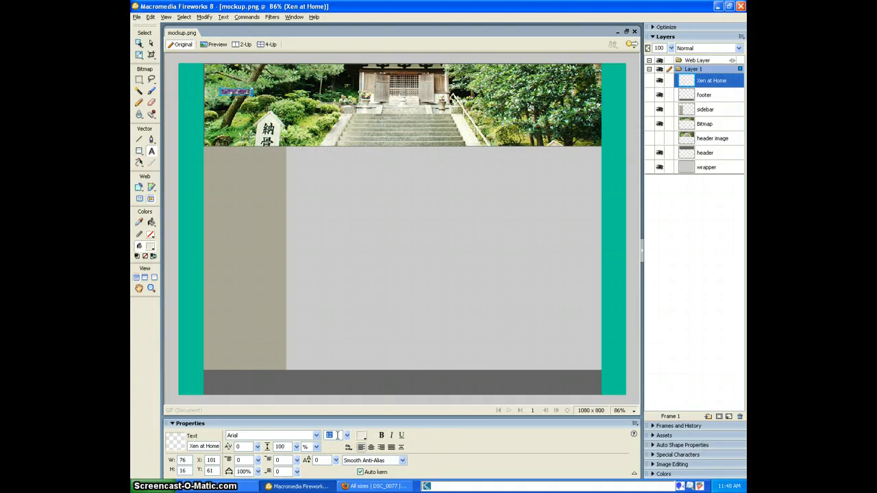
key("Return")
left_click(335, 434)
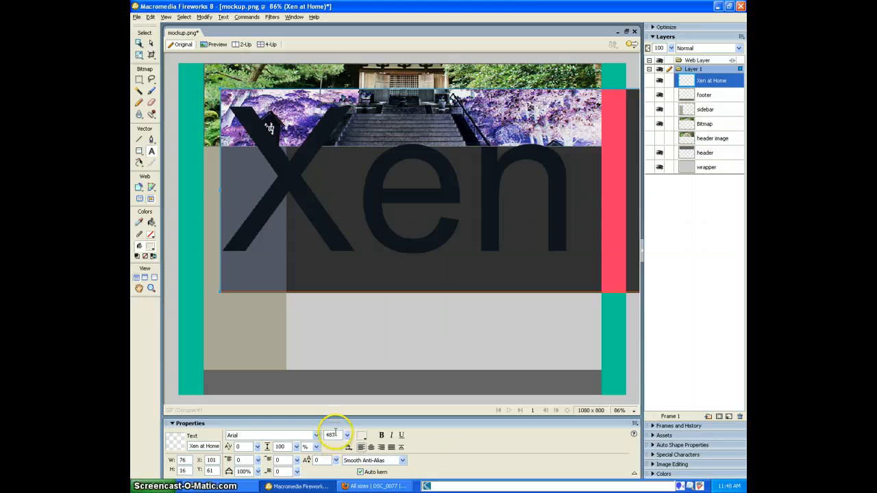
key("Return")
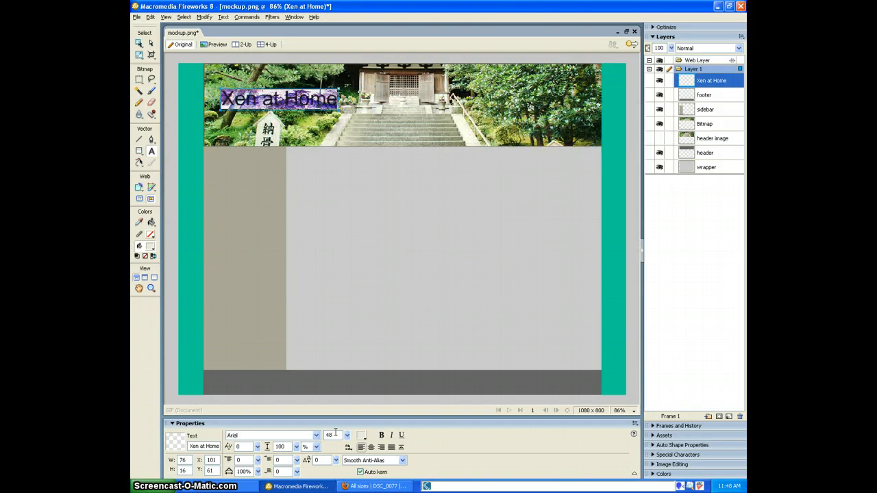
key("Escape")
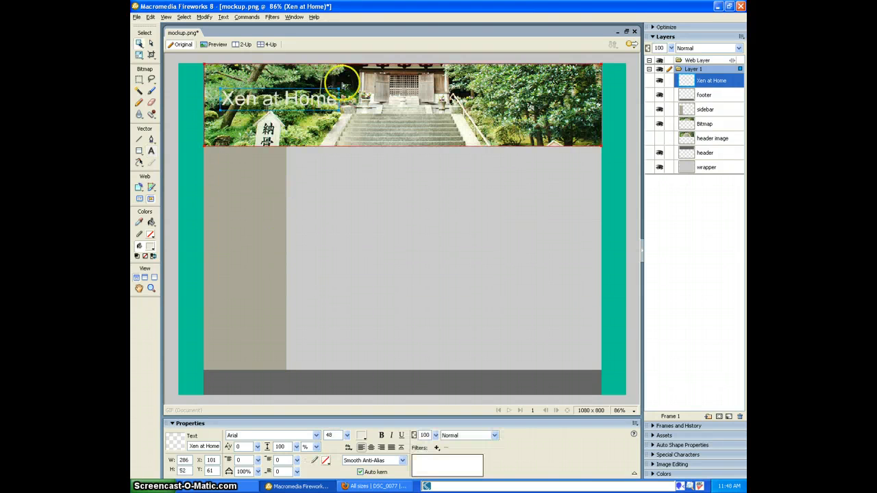
Move the header title up to about X 86, Y 15 and correct its wording to "Zen at Home".
left_click_drag(309, 98, 302, 80)
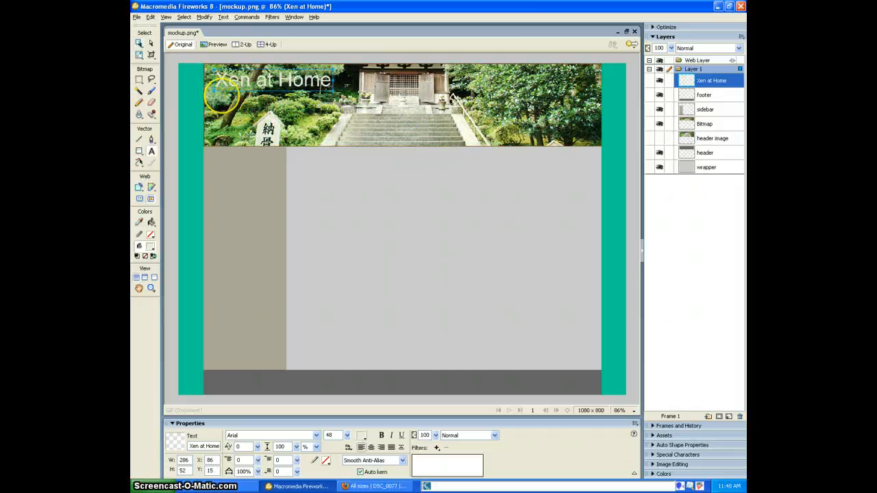
key("t")
key("Escape")
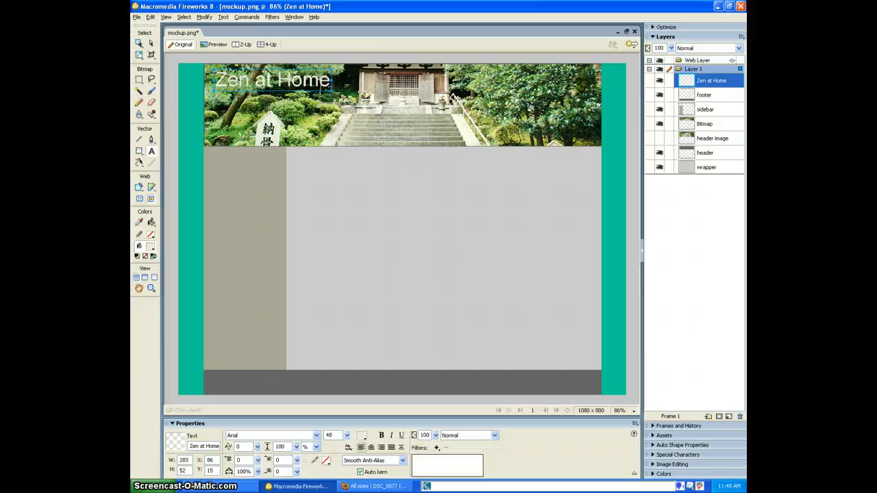
key("v")
Give the header rectangle behind the photo strip a black 1-Pixel Soft stroke.
left_click(332, 368)
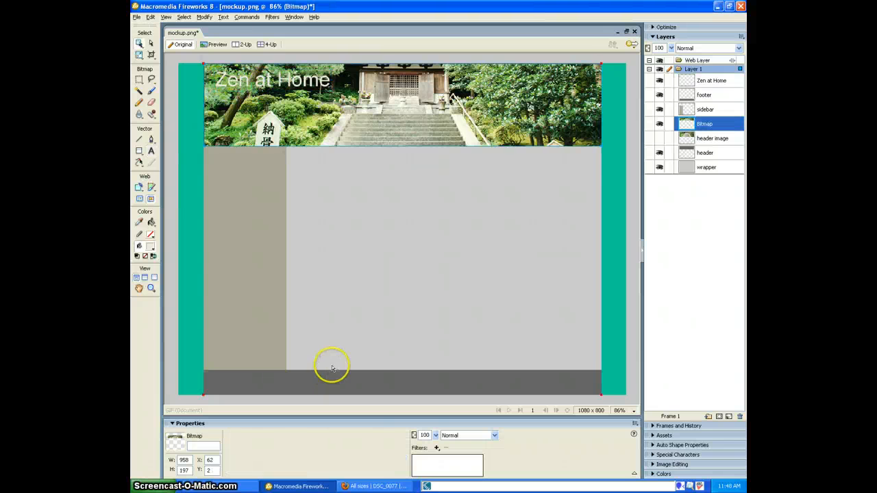
left_click(313, 98)
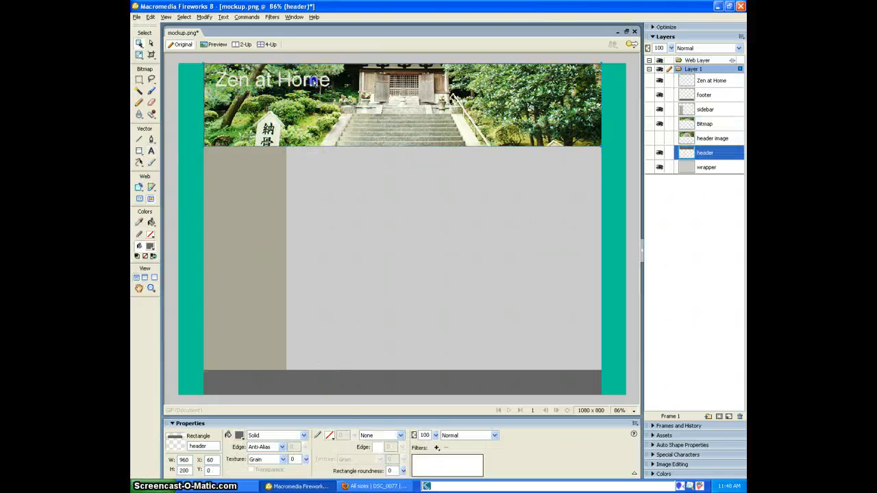
left_click(329, 436)
left_click(332, 384)
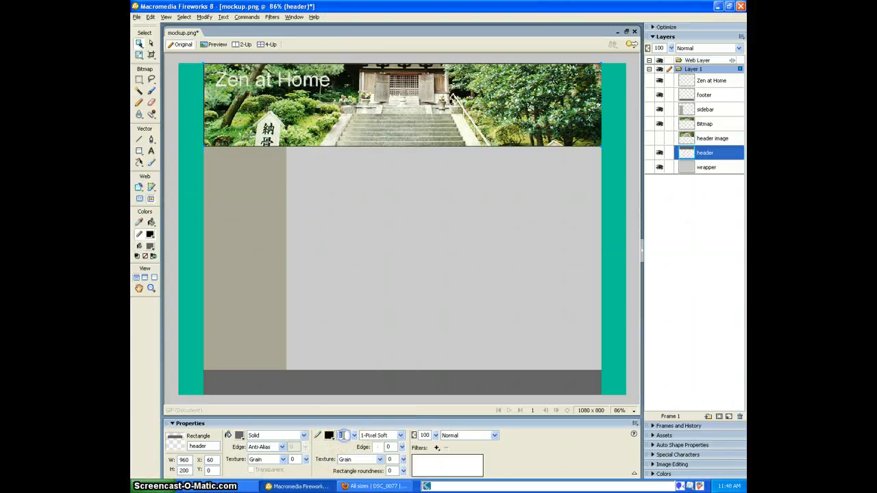
left_click(310, 169)
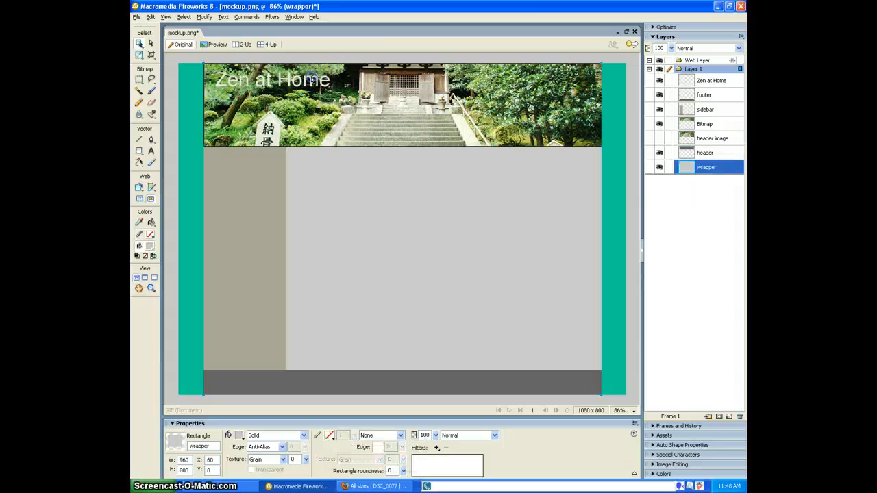
Replace the header title's wording with "Name of the Site" and move it to about X 67, Y 10.
left_click(291, 81)
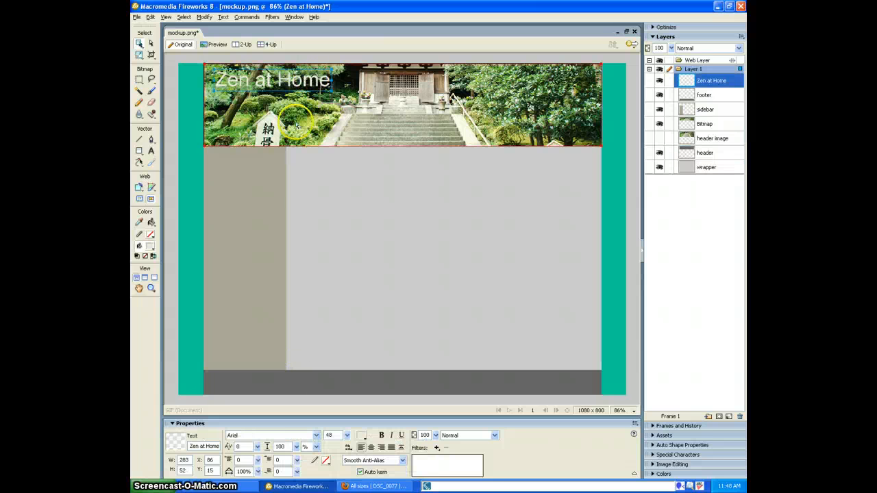
left_click(319, 80)
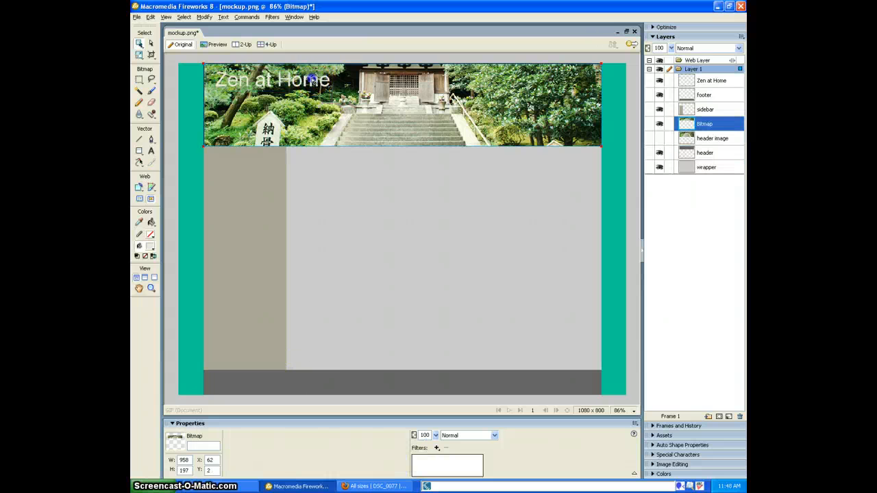
left_click(312, 80)
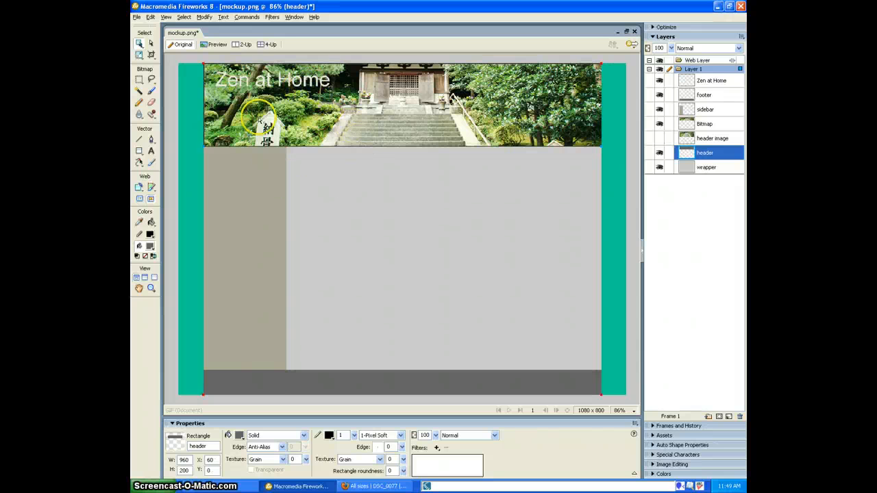
key("t")
left_click(262, 79)
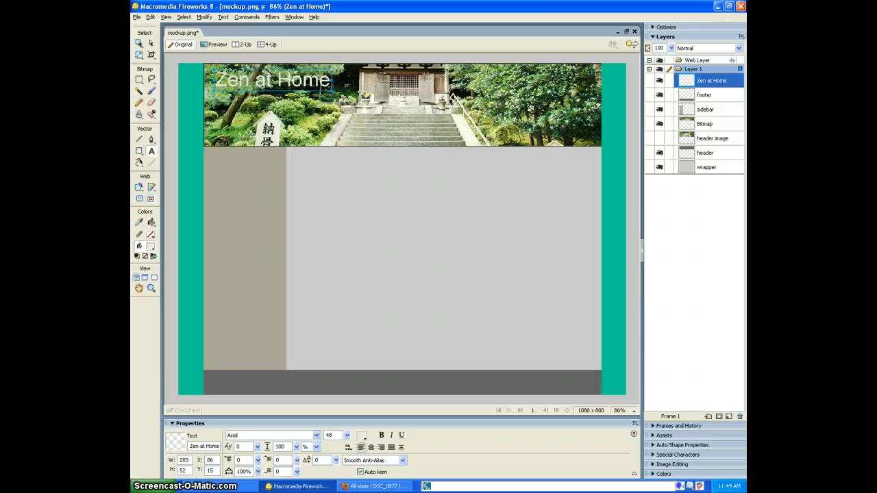
key("ctrl+a")
type("Name")
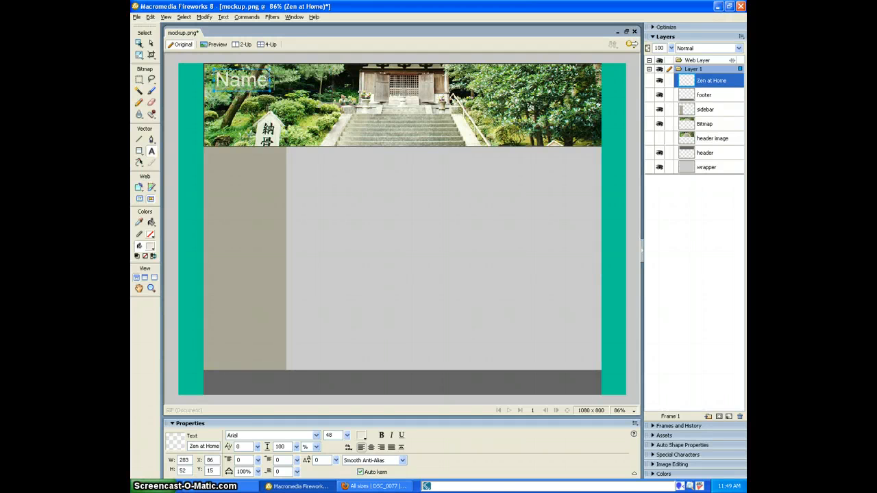
key("Escape")
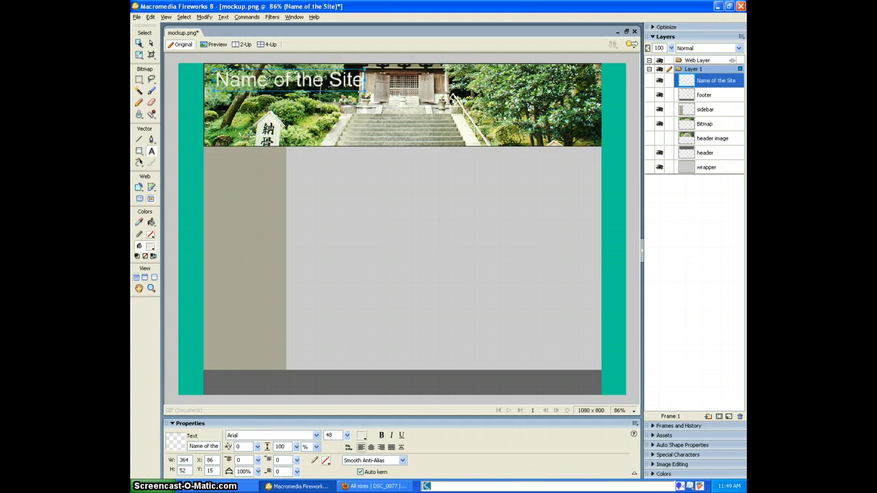
mouse_move(301, 88)
left_mouse_down()
mouse_move(332, 96)
mouse_move(291, 78)
left_mouse_up()
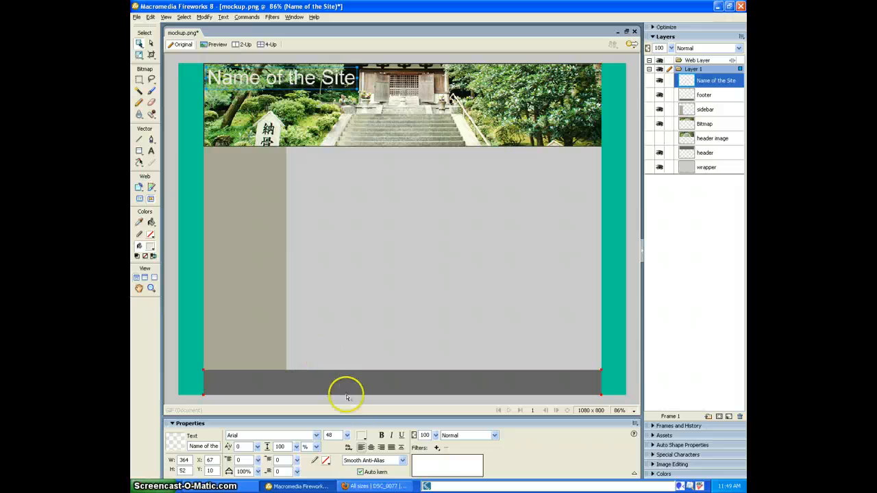
Give the header title a dark grey #333333 stroke and make its text bold.
left_click(327, 460)
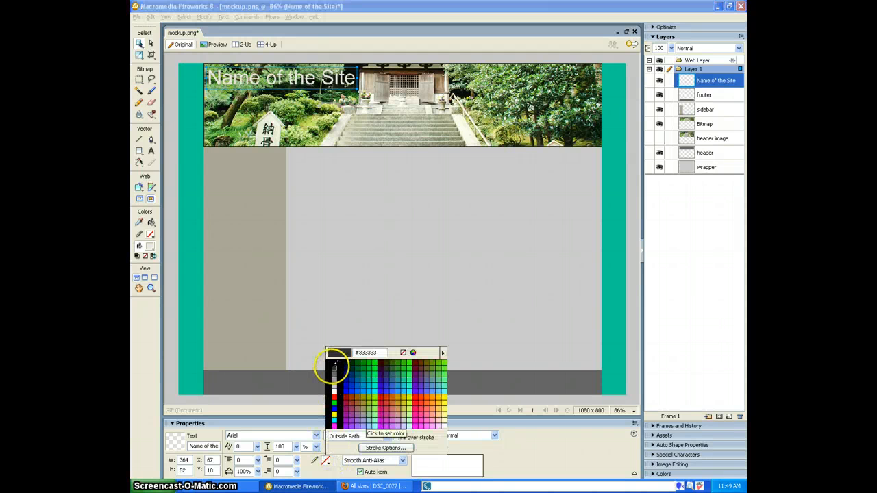
left_click(333, 364)
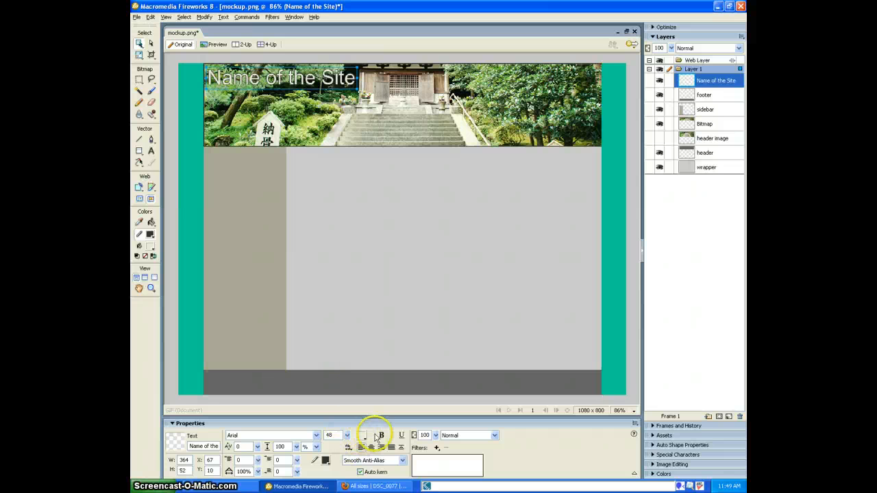
left_click(381, 435)
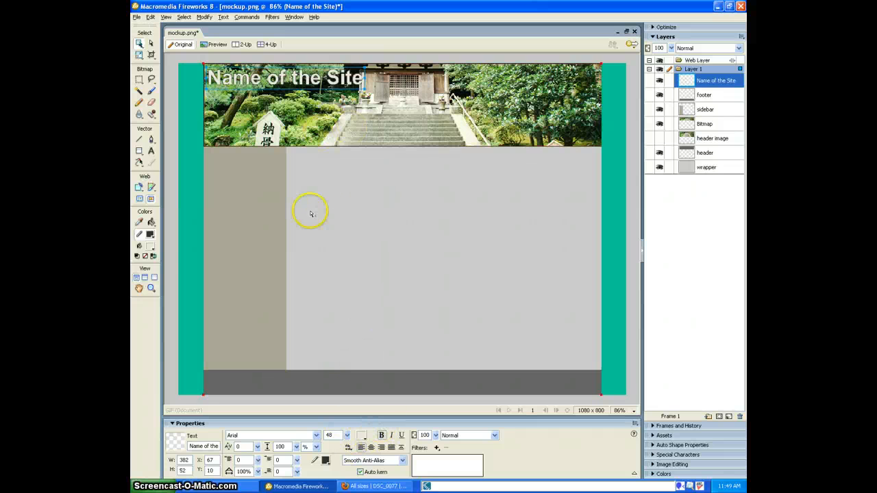
Hide the header rectangle that lies behind the temple photo strip.
left_click(188, 193)
left_click(235, 112)
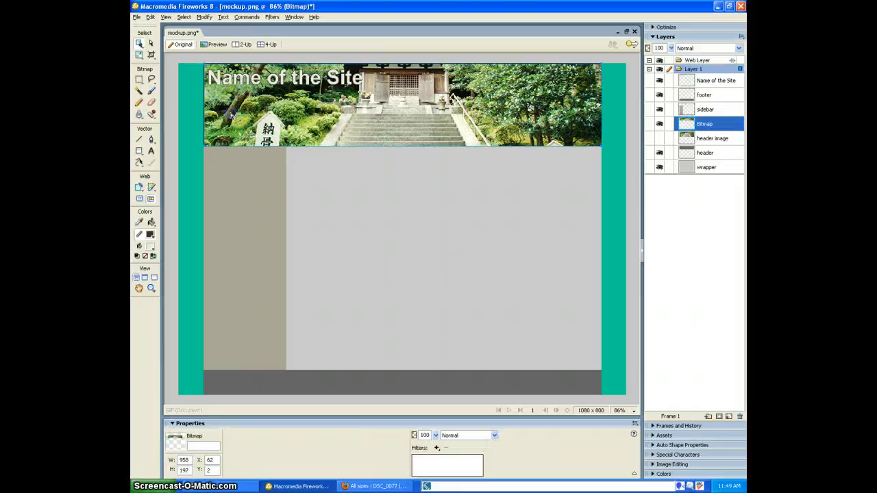
left_click(648, 152)
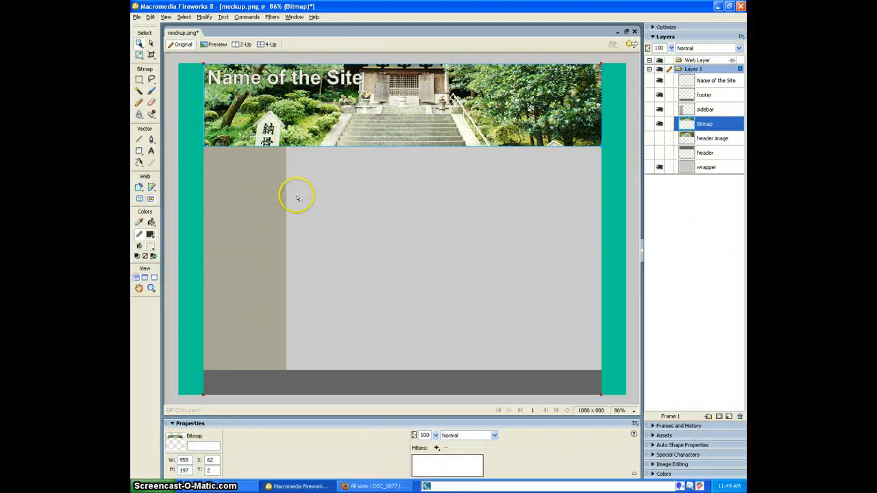
Add dark, size 24 bold navigation text at the sidebar's top, listing Home, About, Services and Contact on separate lines.
left_click(150, 151)
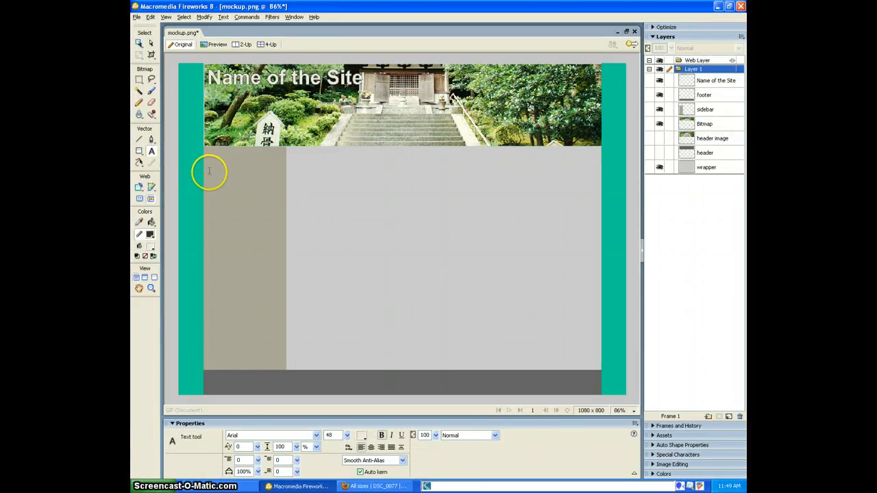
left_click(210, 176)
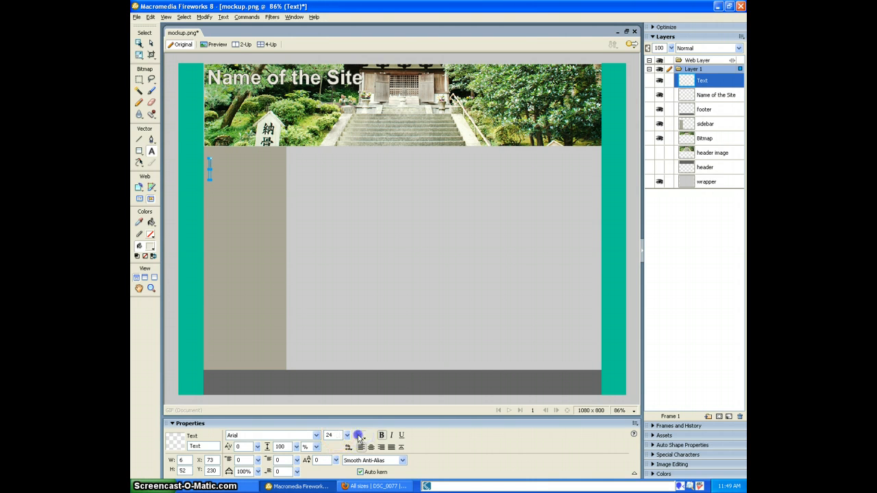
left_click(359, 436)
left_click(368, 353)
type("About")
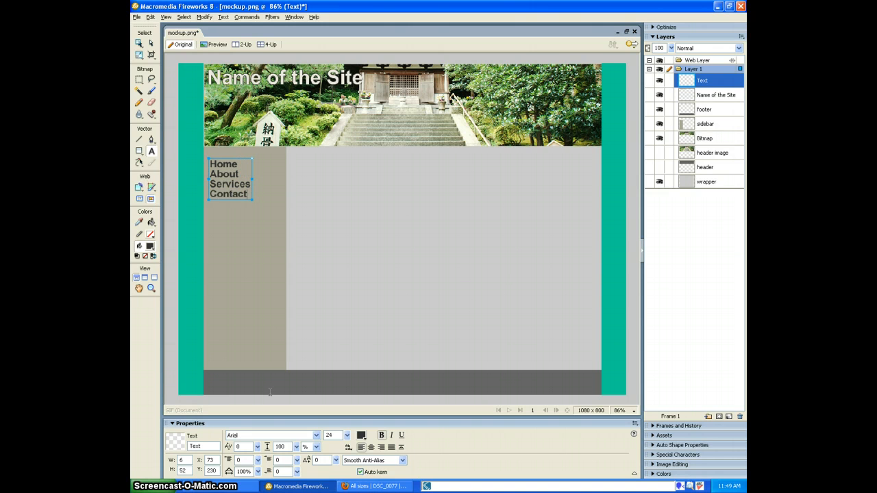
key("Escape")
key("v")
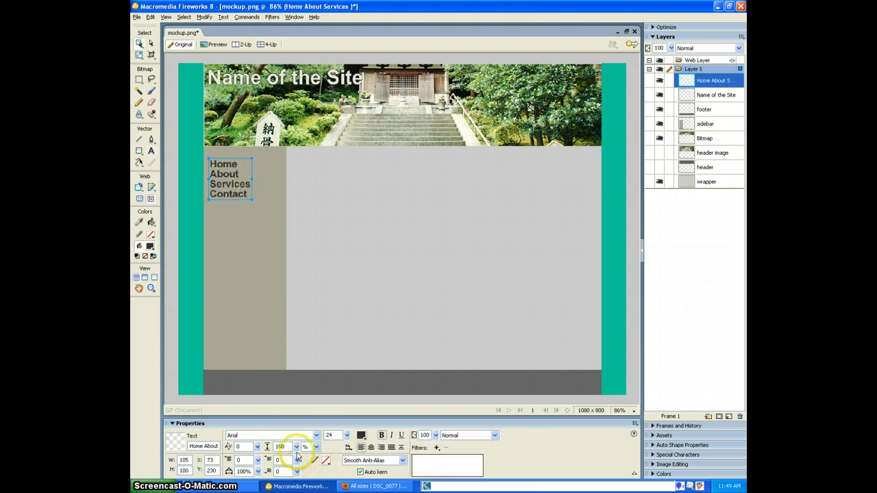
Try tightening the letter spacing of the navigation text, and reset it to 0.
left_click(257, 447)
left_click_drag(257, 455, 258, 458)
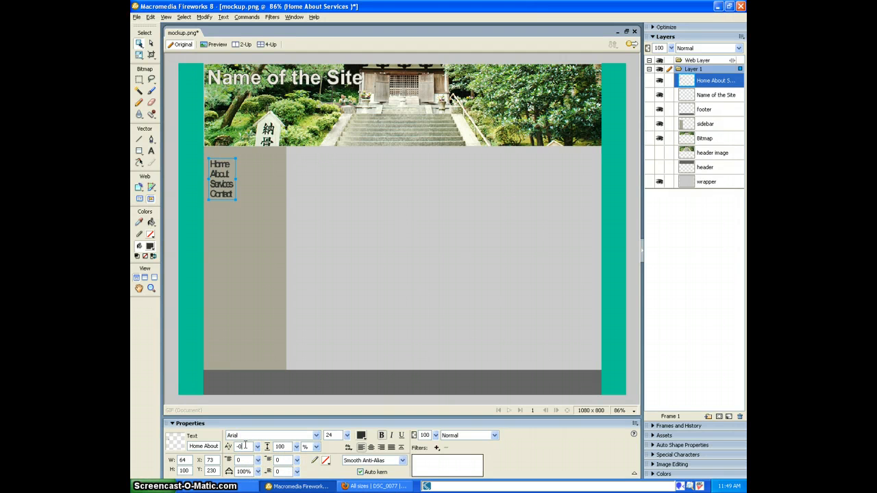
key("Return")
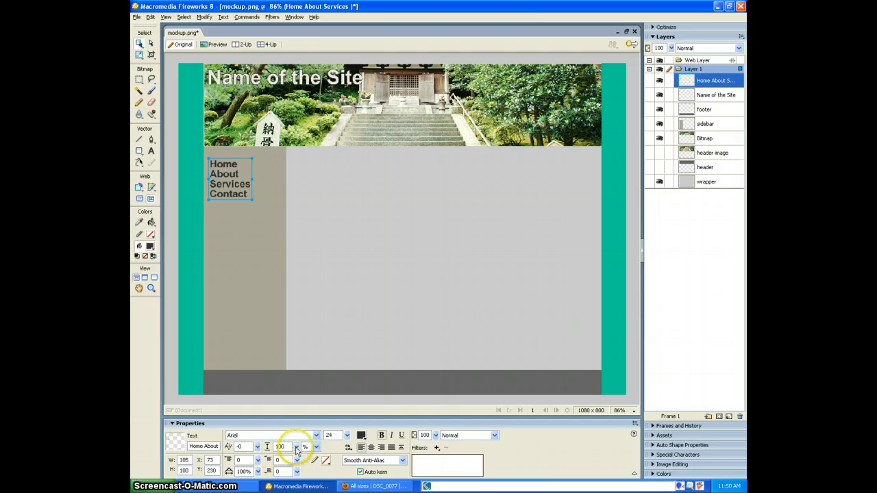
Set the line spacing of the navigation text to 145%.
left_click(296, 447)
left_click_drag(296, 450, 296, 440)
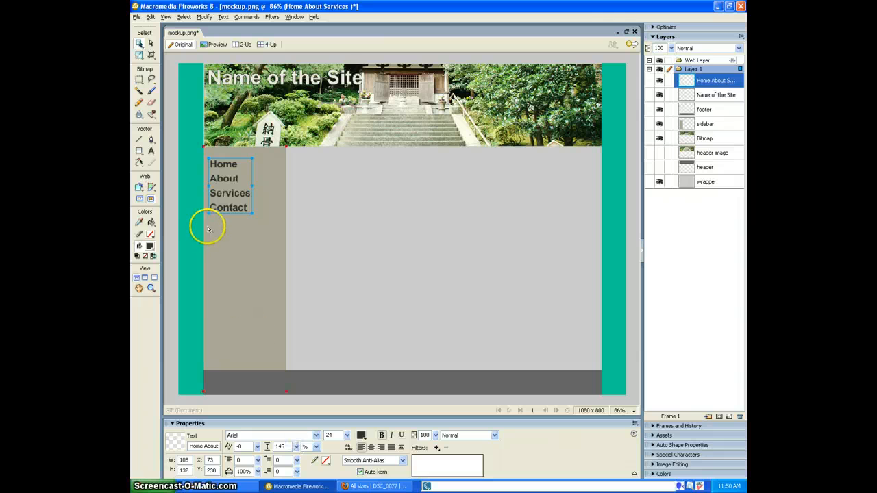
Change the canvas colour to a medium green sampled from the foliage in the header photo.
left_click(185, 220)
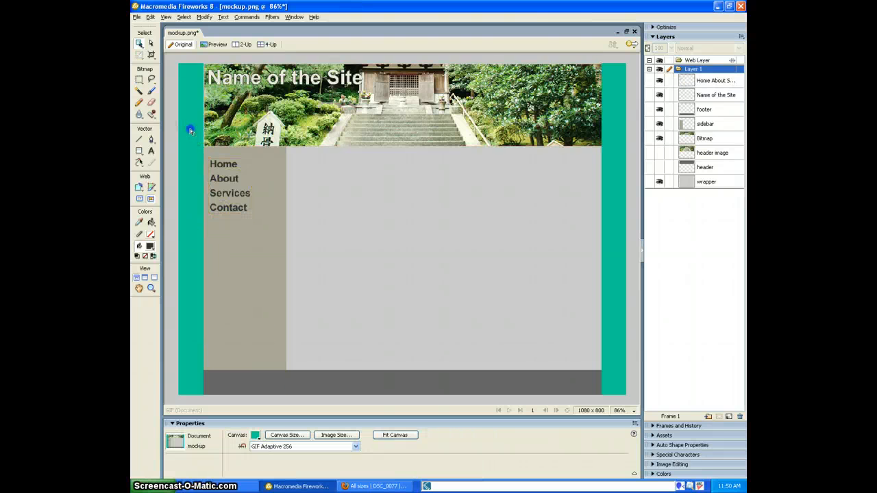
left_click(255, 435)
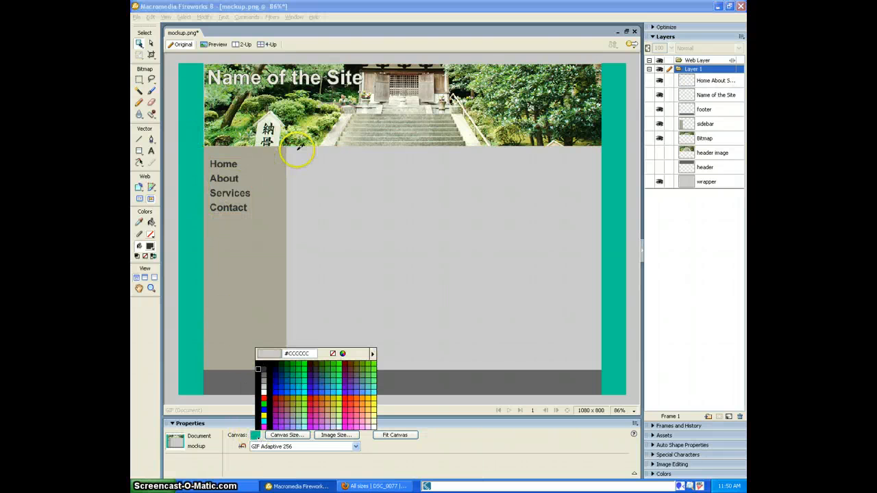
left_click(306, 126)
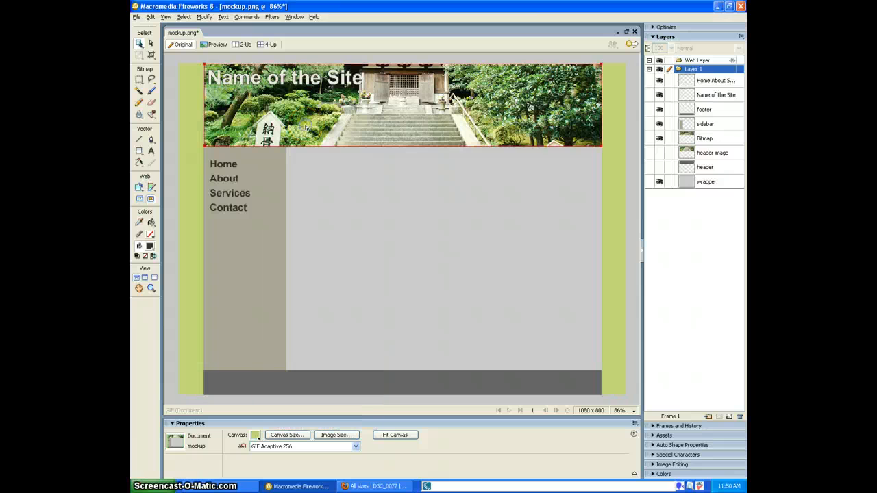
left_click(254, 436)
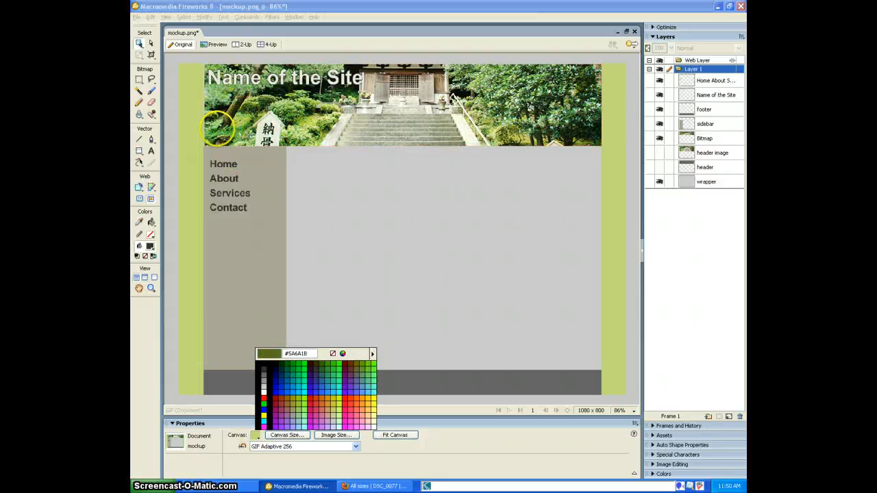
left_click(215, 129)
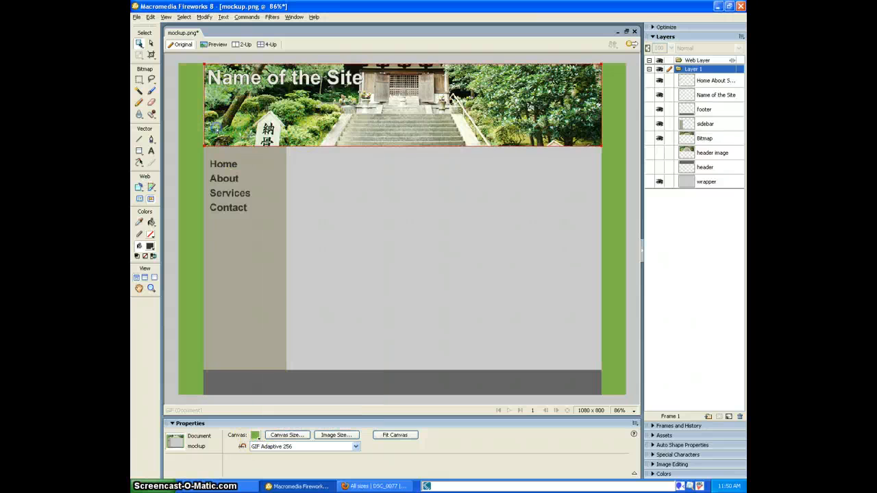
Fill the sidebar rectangle with a brownish grey sampled from the temple woodwork in the header photo.
left_click(249, 333)
left_click(238, 435)
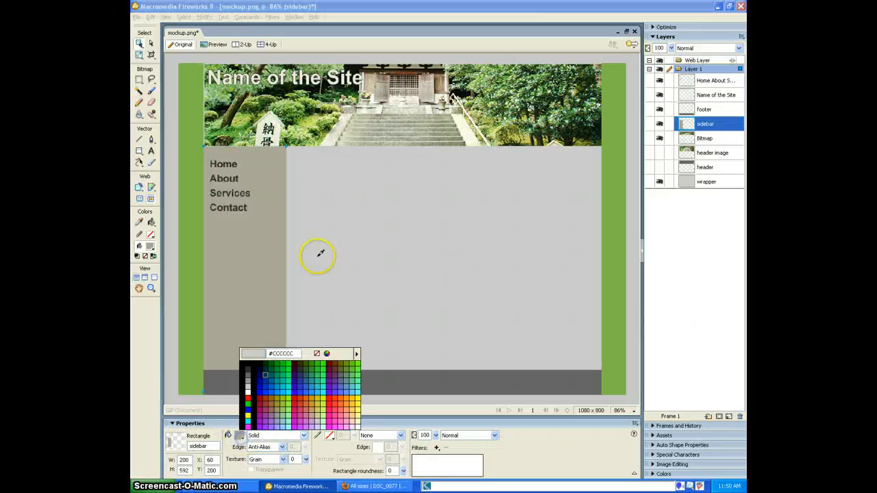
left_click(386, 87)
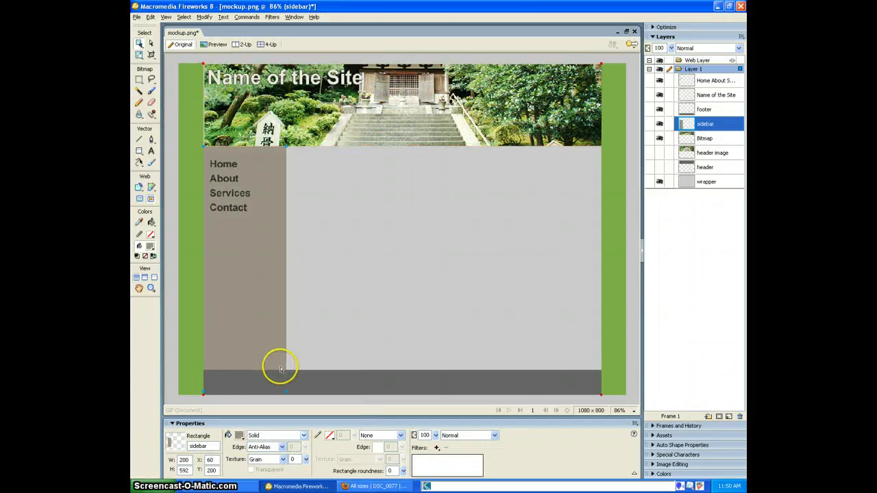
Try filling the wrapper rectangle with a near-black sampled from the temple in the photo, and undo it.
left_click(277, 392)
left_click(239, 435)
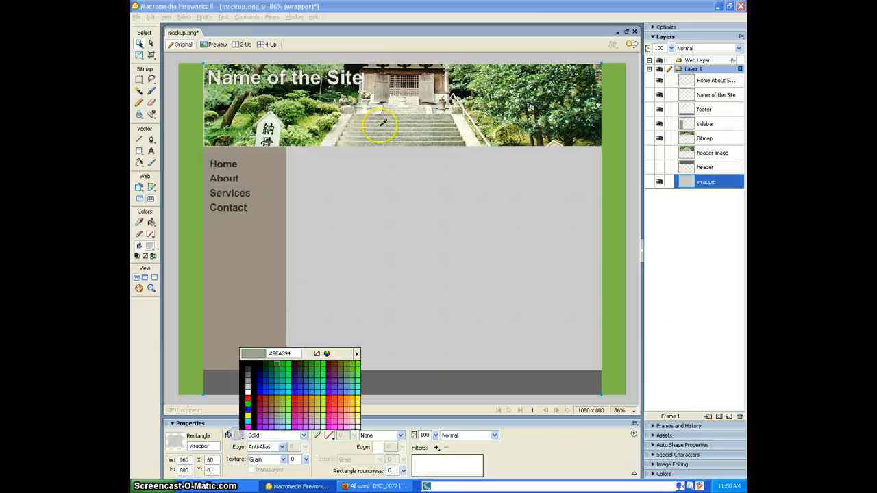
left_click(390, 76)
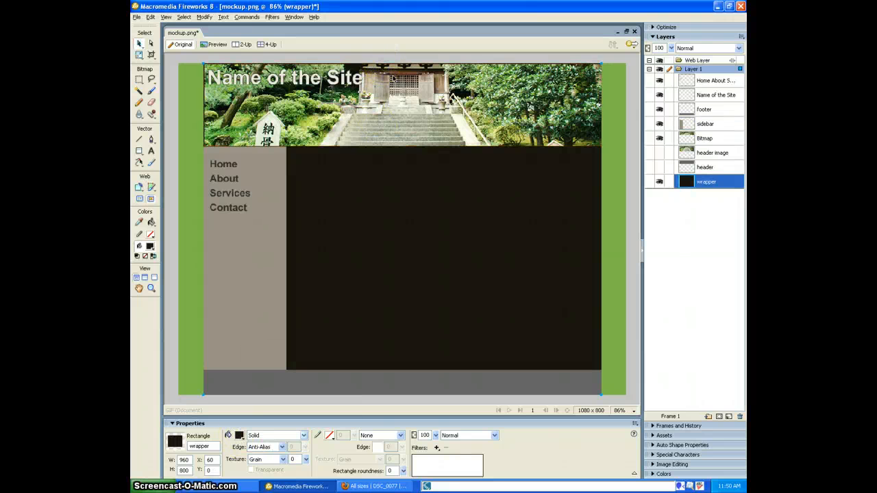
key("ctrl+z")
Fill the footer rectangle with a near-black sampled from the temple's dark area in the header photo.
left_click(272, 380)
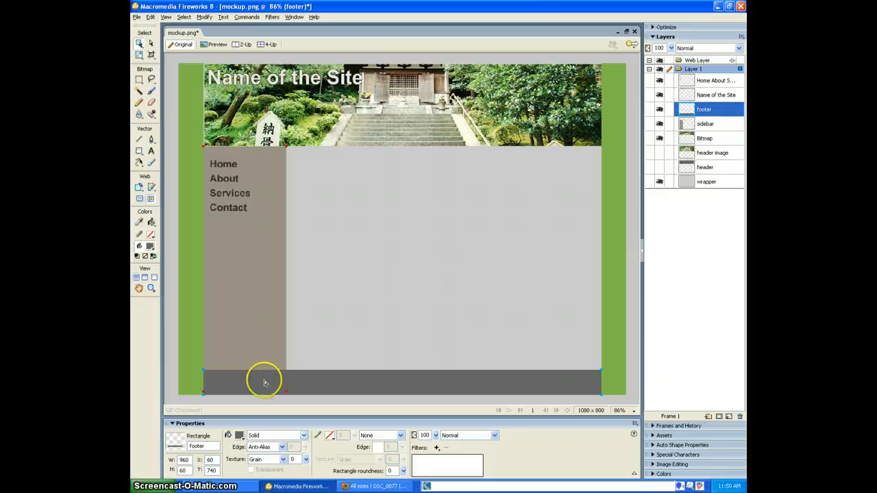
left_click(238, 435)
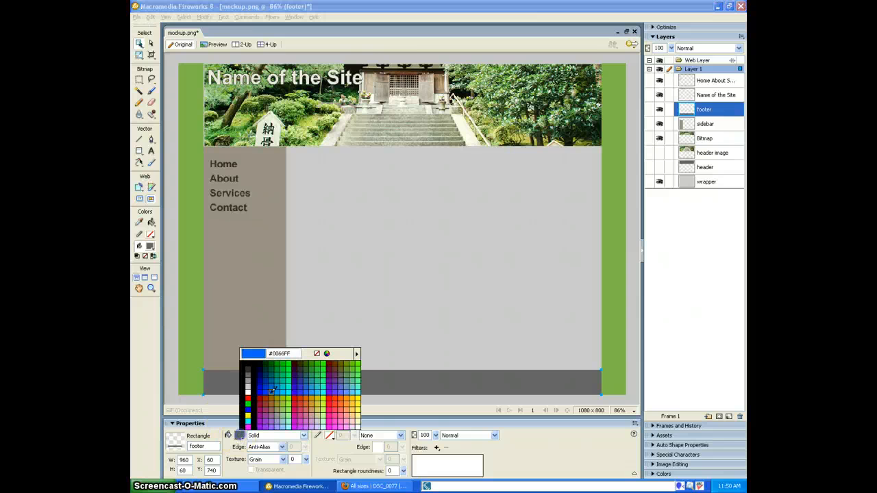
left_click(385, 70)
Recolour the sidebar navigation text with the near-black sampled from the footer, and deselect it.
left_click(249, 319)
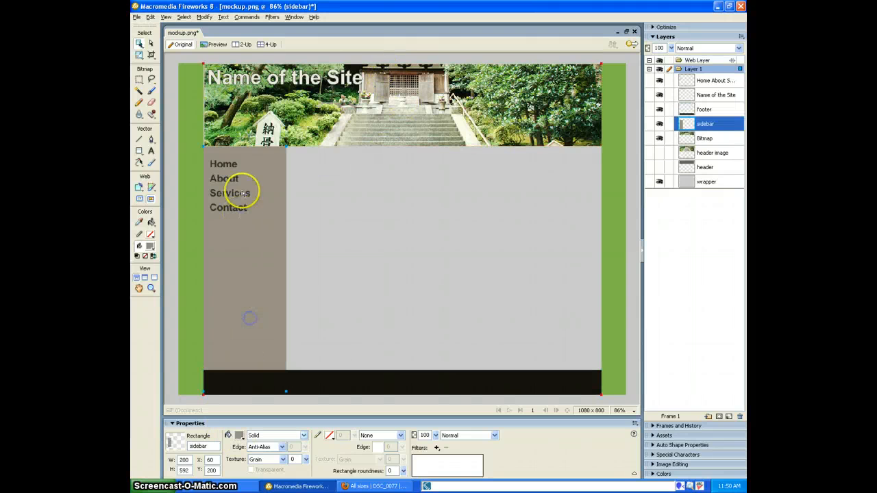
left_click(305, 260)
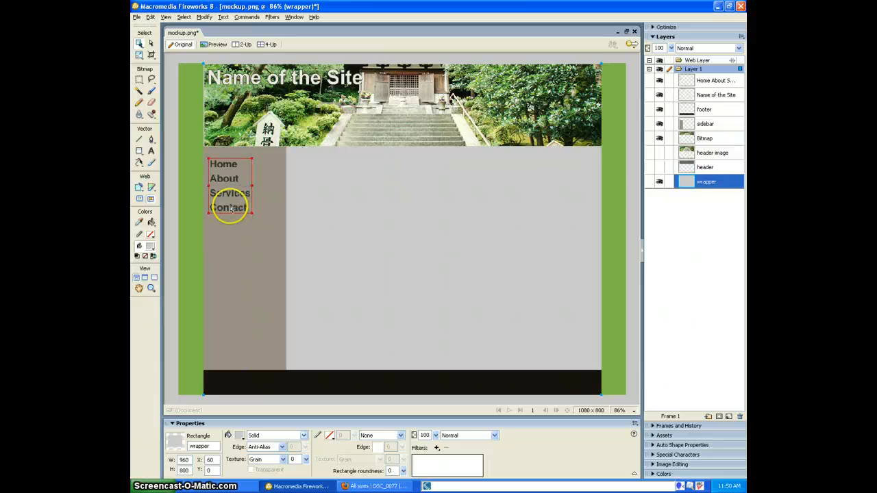
left_click(231, 197)
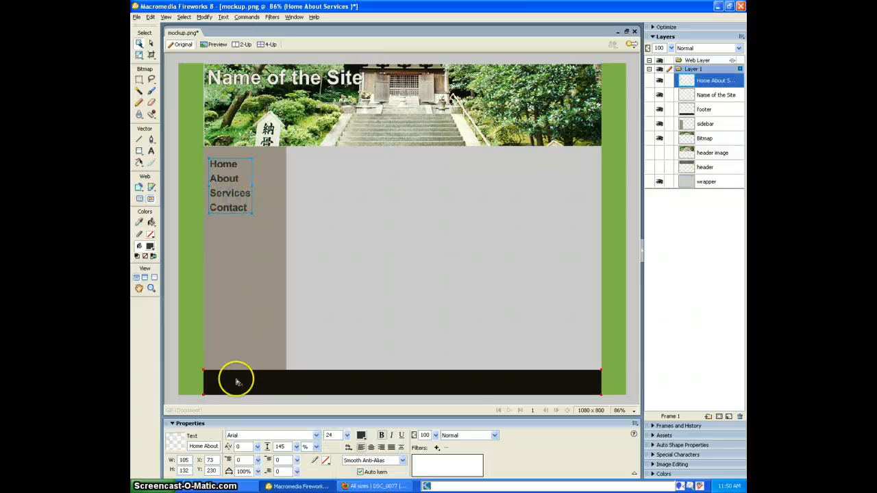
left_click(361, 435)
left_click(318, 381)
left_click(210, 261)
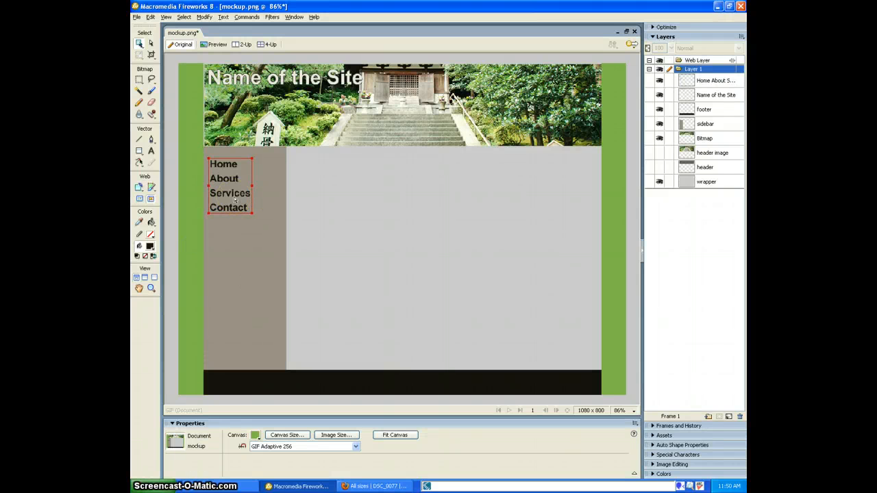
Nudge the "Name of the Site" title slightly right and down within the header.
left_click_drag(236, 76, 241, 78)
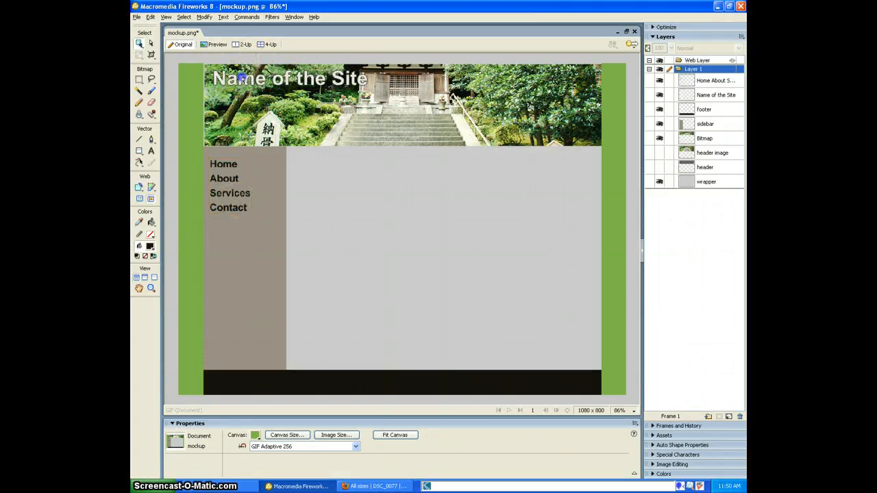
left_click(241, 77)
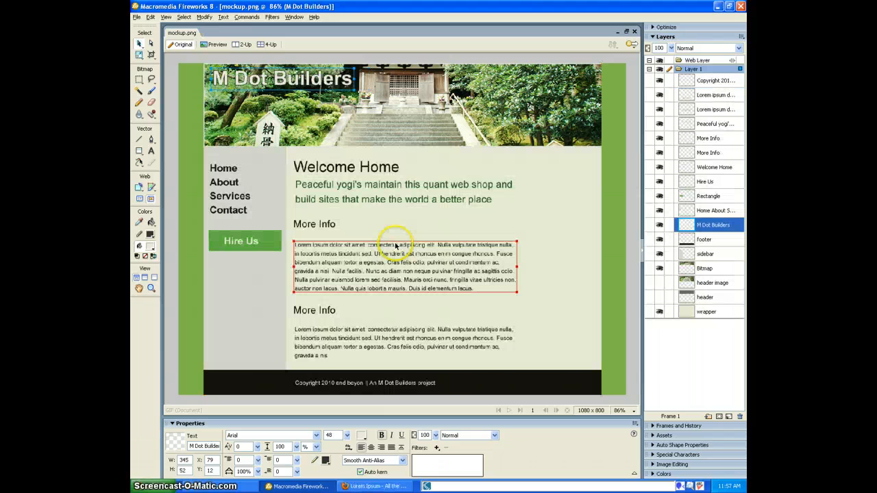
left_click(475, 238)
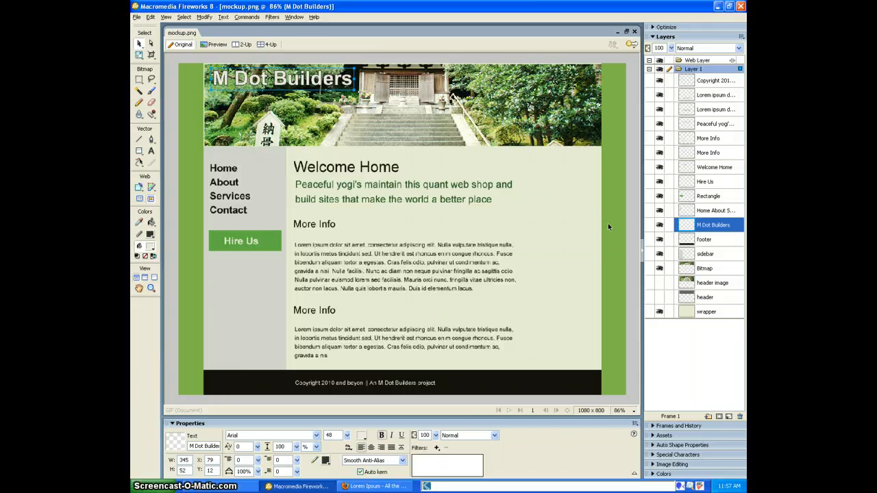
Switch to Firefox, read the agenda on the two-column layout assignment page, and return to the Fireworks mockup.
key("alt+Tab")
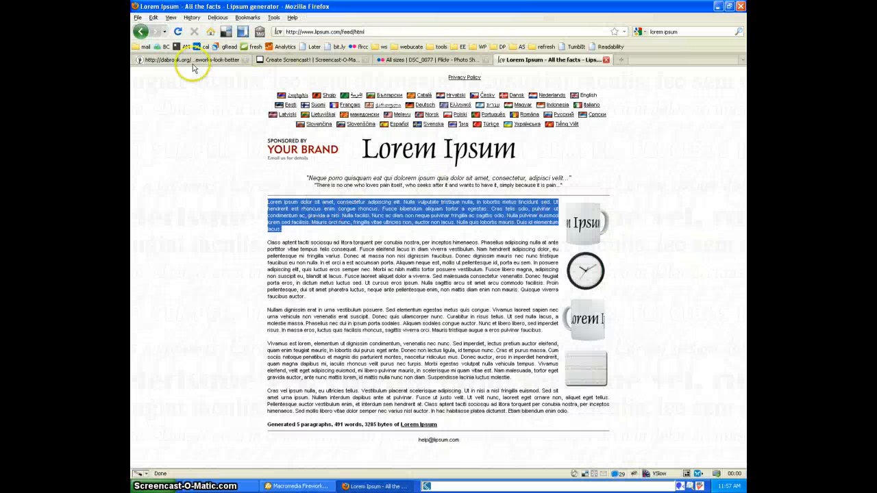
left_click(192, 60)
scroll(274, 322, "down", 5)
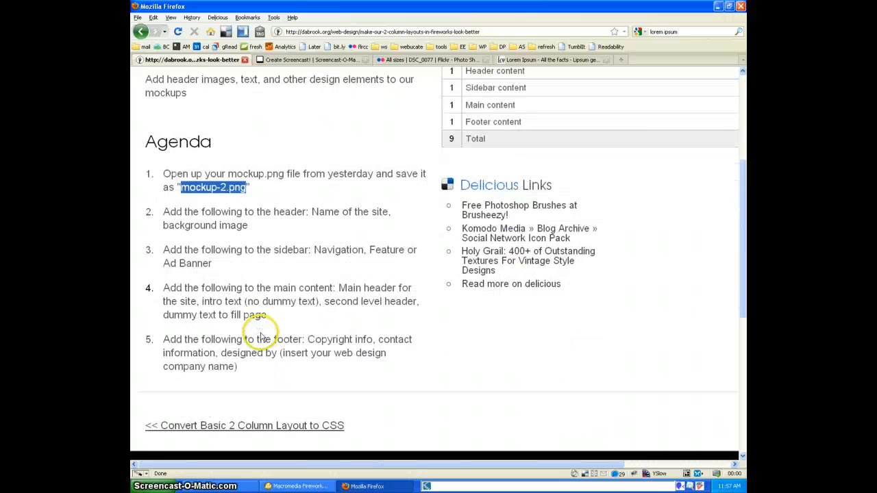
key("alt+Tab")
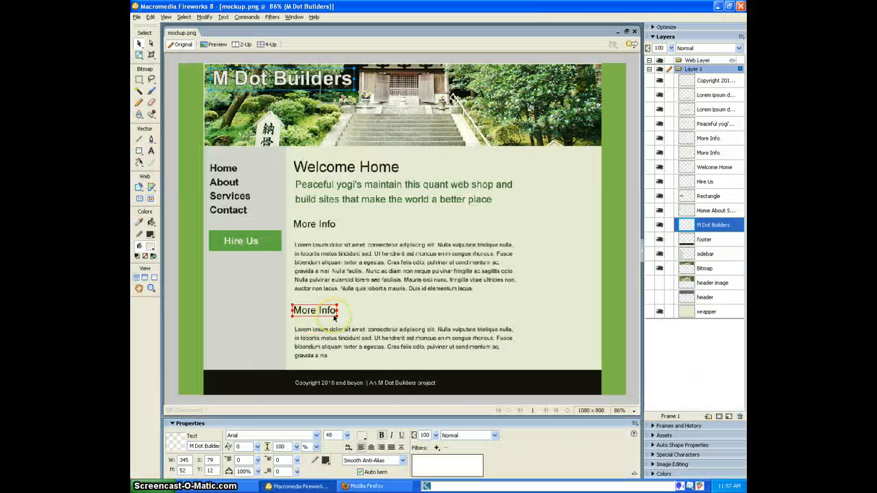
Nudge the header photo to X 60, Y 0 and set its width to 960 pixels.
left_click(196, 269)
key("Left")
key("Up")
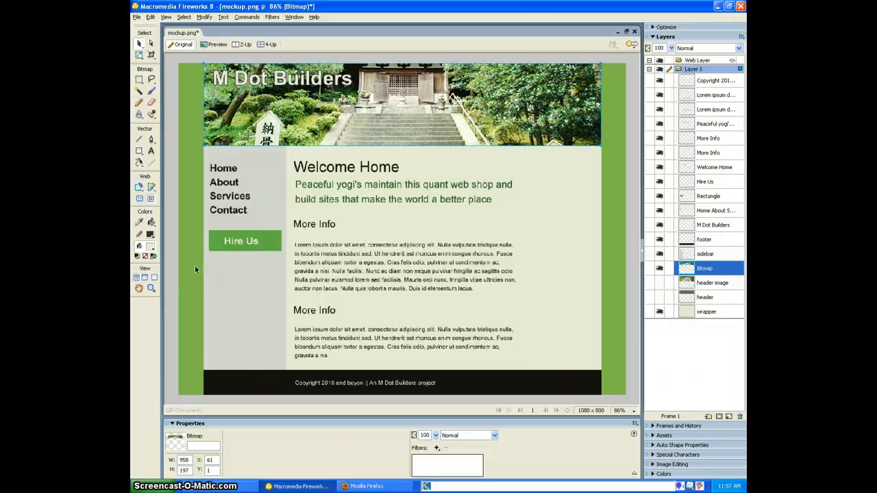
left_click(190, 149)
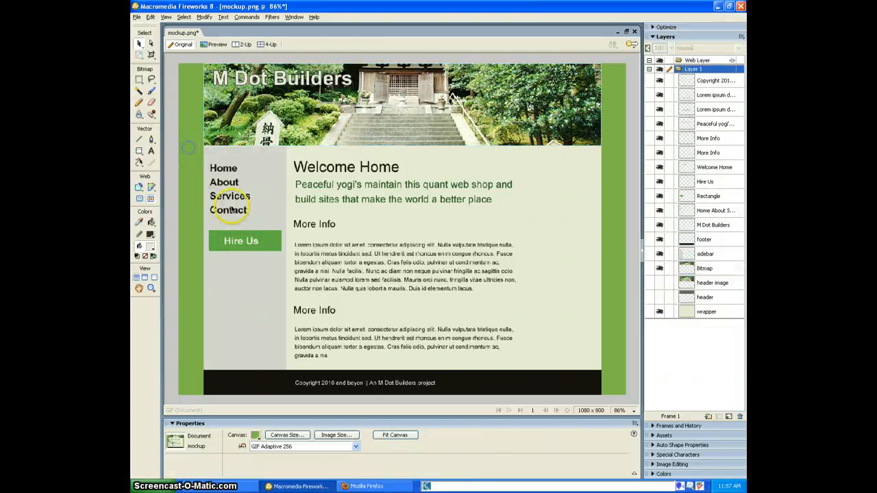
left_click(211, 125)
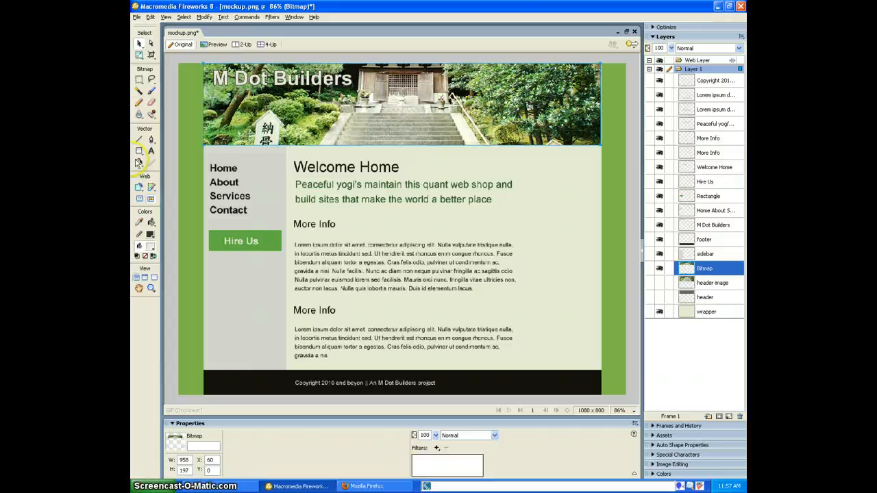
left_click(185, 150)
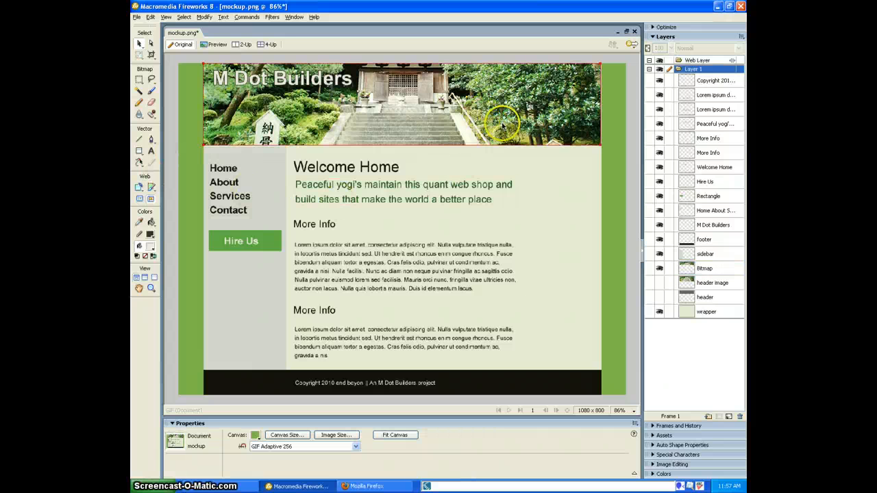
left_click(561, 130)
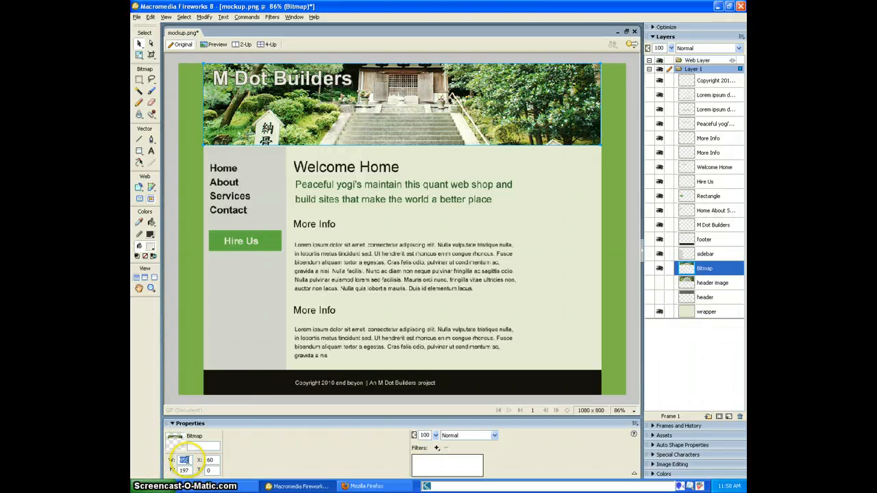
left_click(187, 149)
left_click(292, 79)
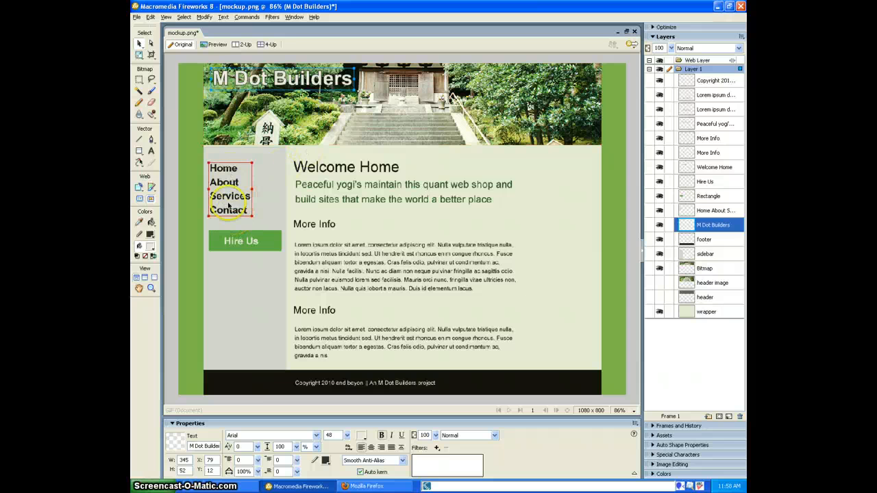
left_click(243, 242)
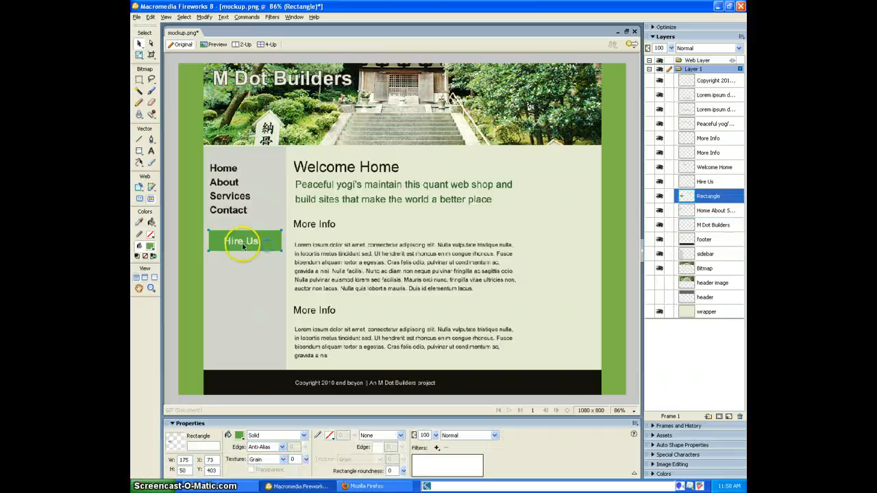
left_click(268, 242)
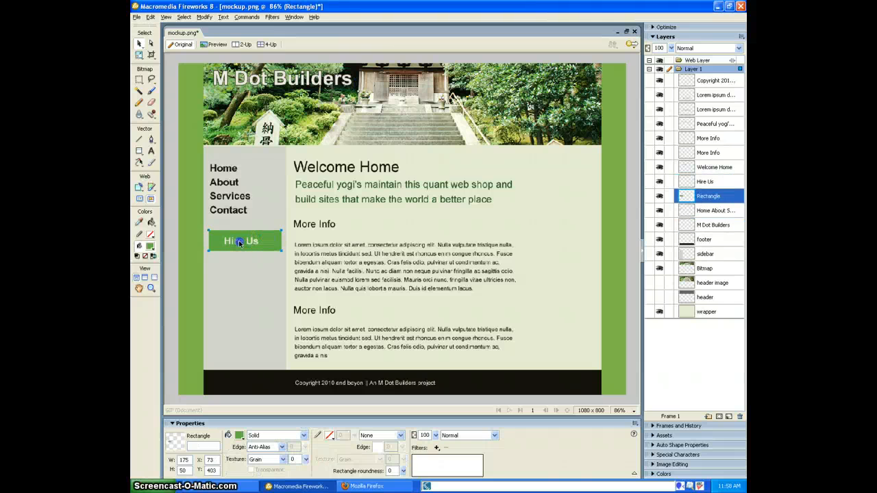
left_click(238, 242)
left_click(266, 242)
Nudge the Welcome Home heading, green intro text and first More Info heading into line, at X 280, 278 and 277.
left_click(316, 169)
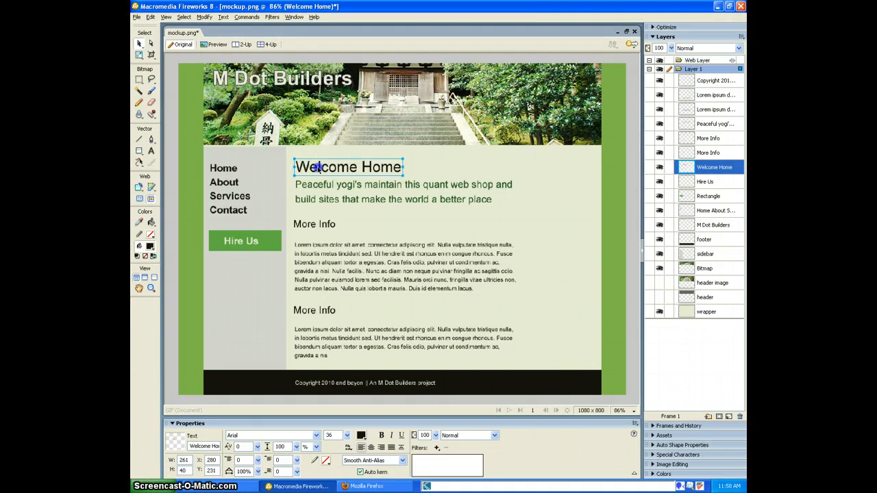
left_click(323, 191)
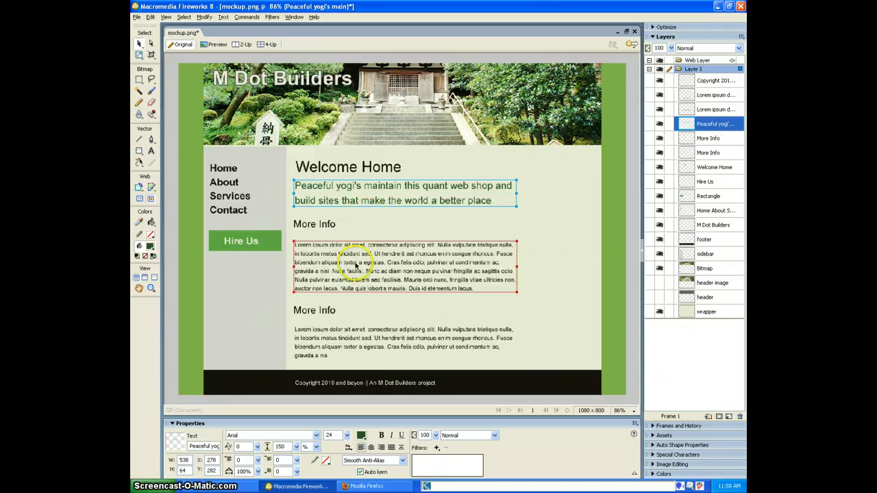
left_click_drag(318, 227, 320, 230)
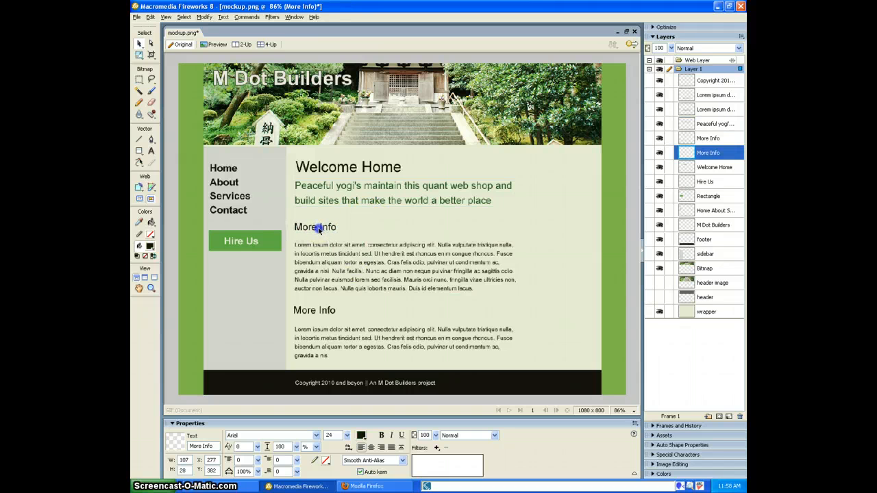
left_click(329, 273)
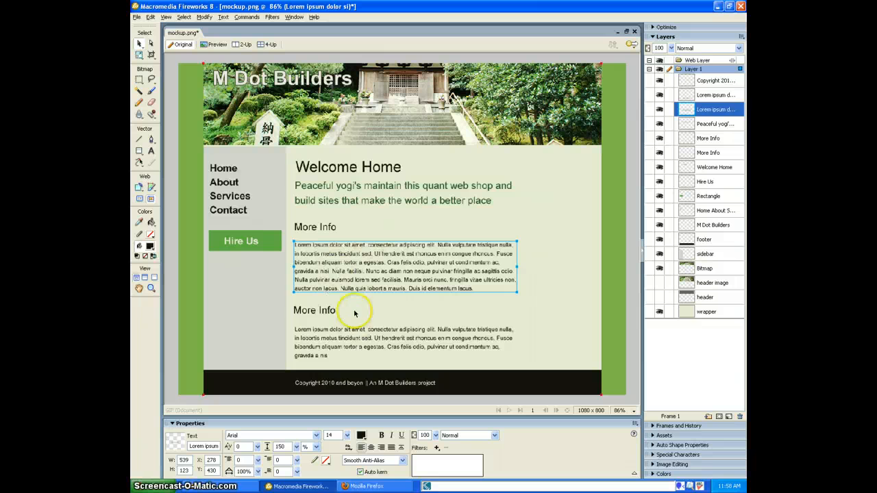
left_click(330, 348)
left_click(329, 290)
left_click(320, 309)
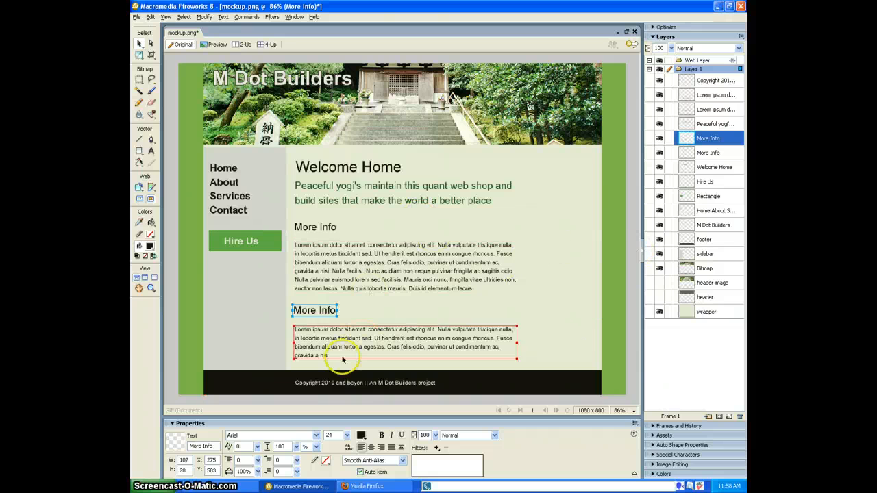
left_click(334, 383)
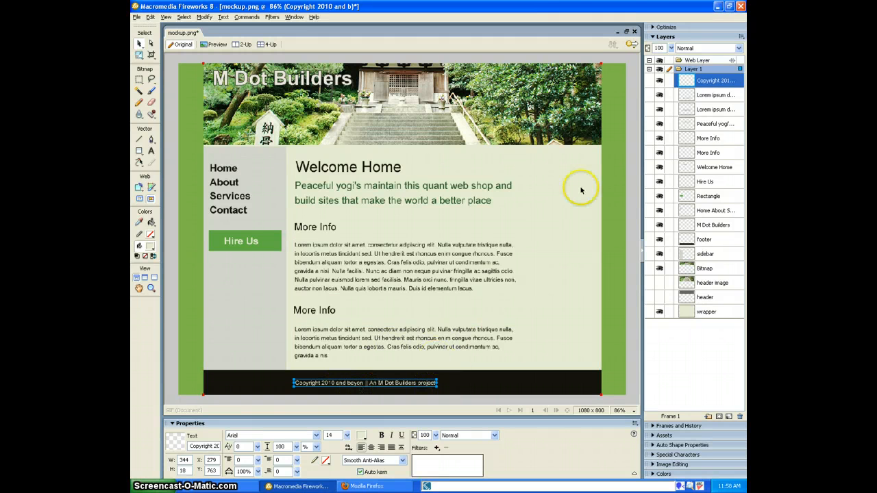
left_click(617, 158)
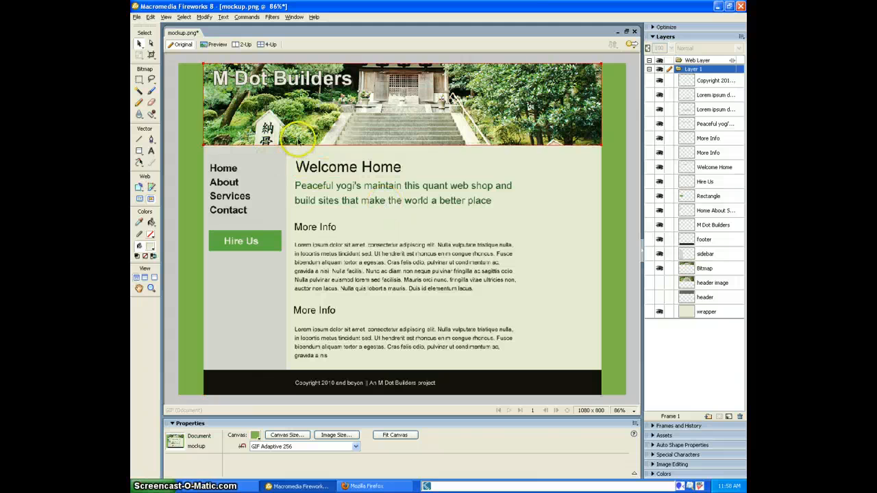
Nudge the header photo down to Y 1, deselect it, and save the mockup.
left_click(396, 125)
key("Down")
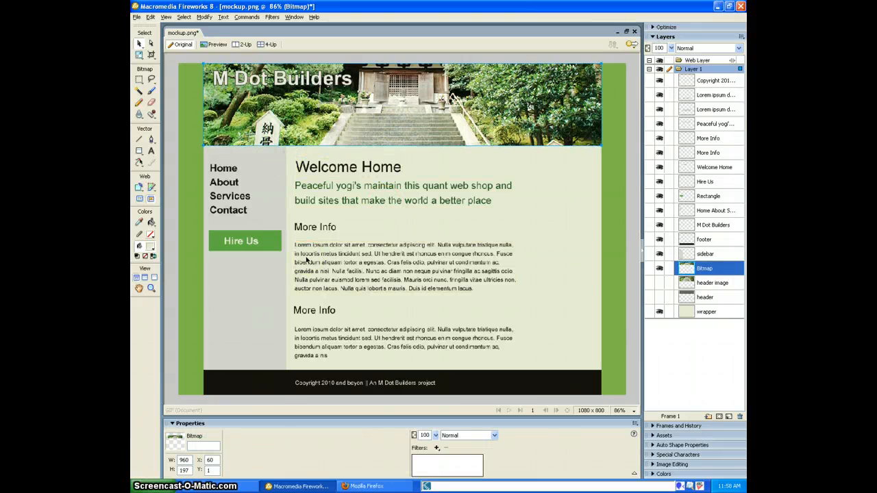
left_click(619, 161)
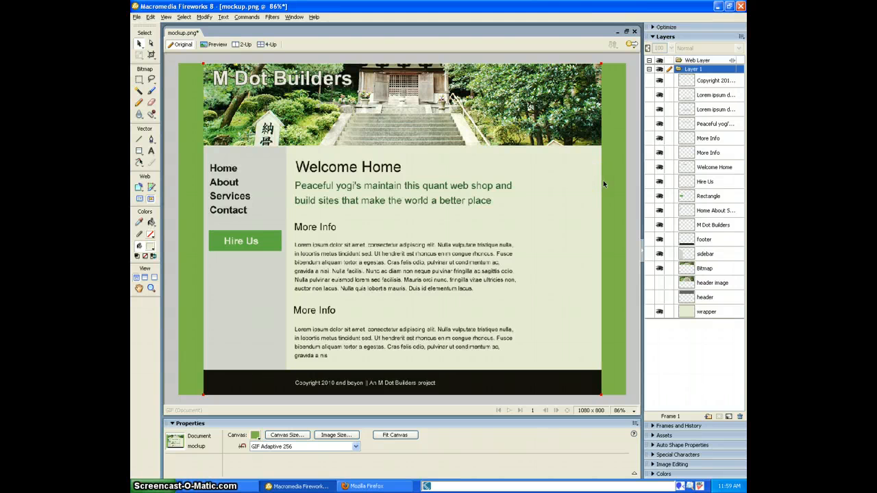
key("ctrl+s")
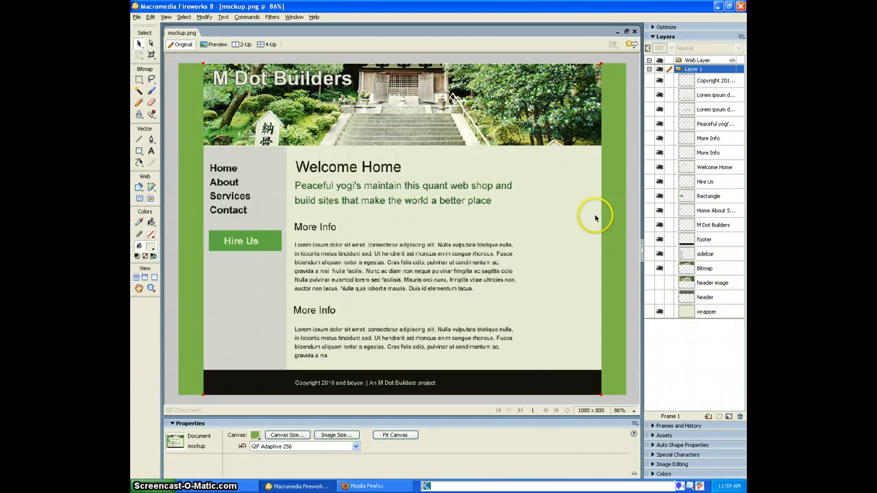